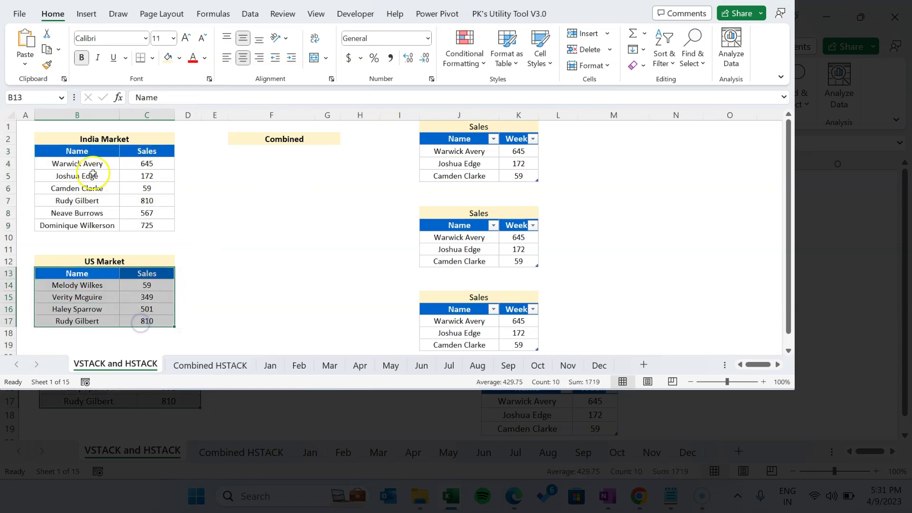
# Enter a VSTACK formula in F3 that stacks the India Market range B3:C9 and the US Market range B14:C17.
pyautogui.click(237, 151)
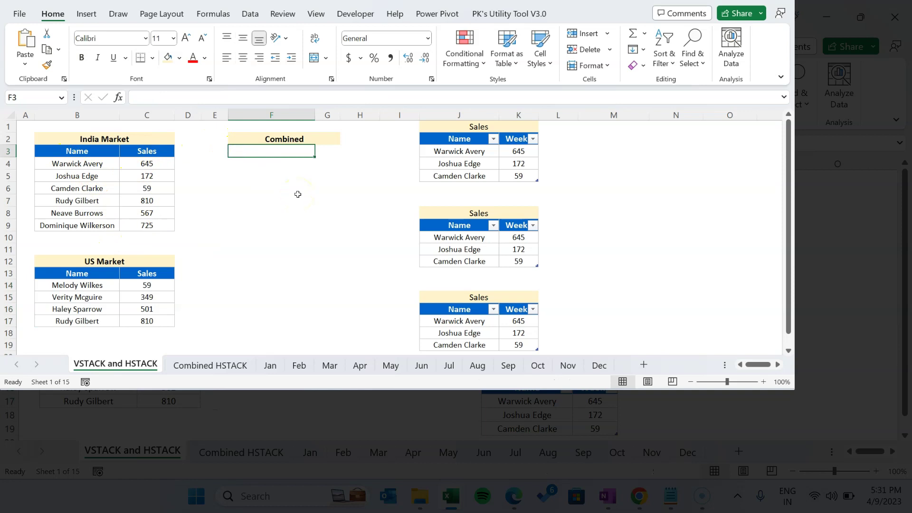
pyautogui.write('=vs')
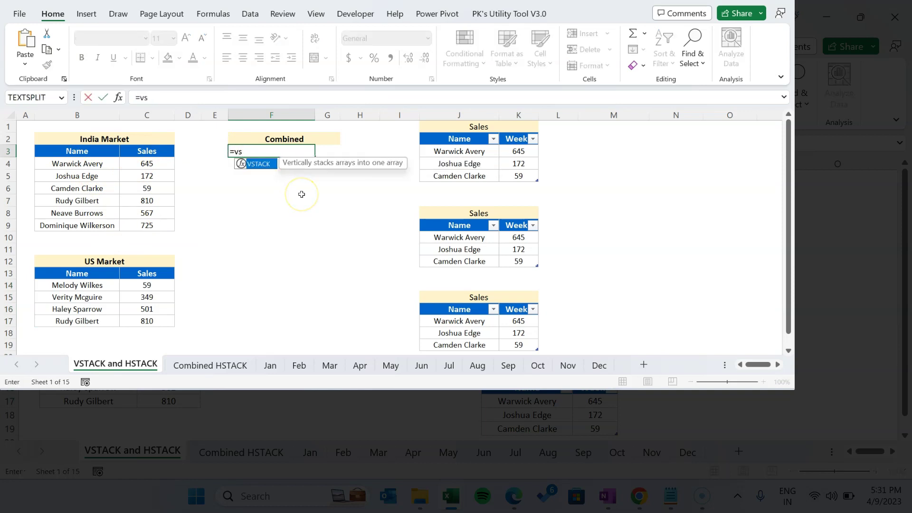
pyautogui.press('Tab')
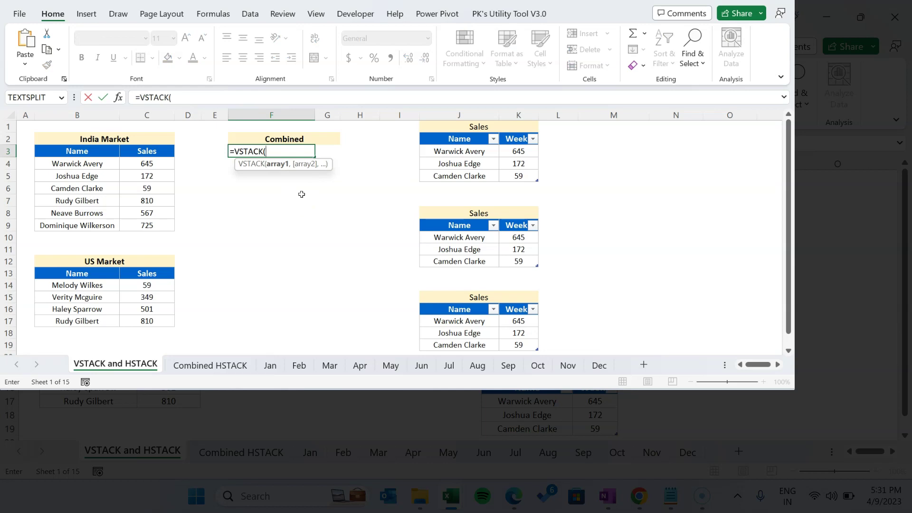
pyautogui.moveTo(73, 151); pyautogui.dragTo(152, 227)
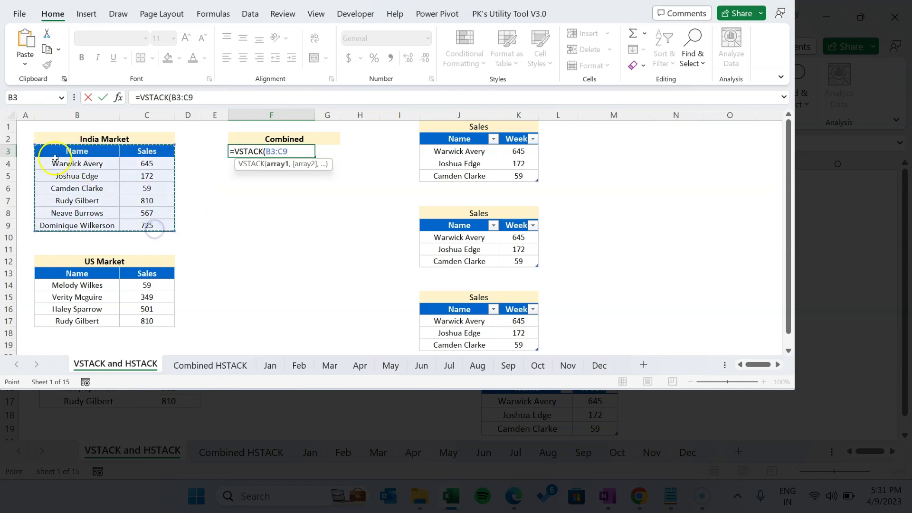
pyautogui.click(211, 99)
pyautogui.write(',')
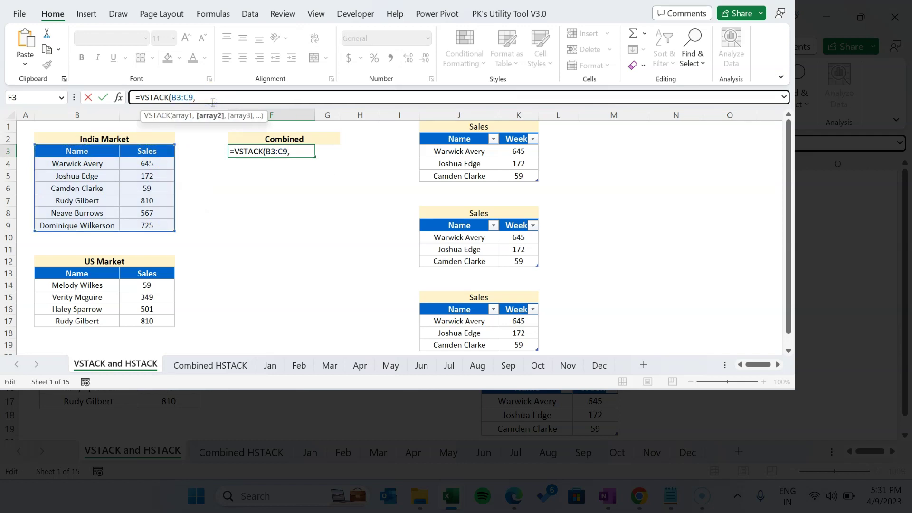
pyautogui.moveTo(71, 285); pyautogui.dragTo(151, 320)
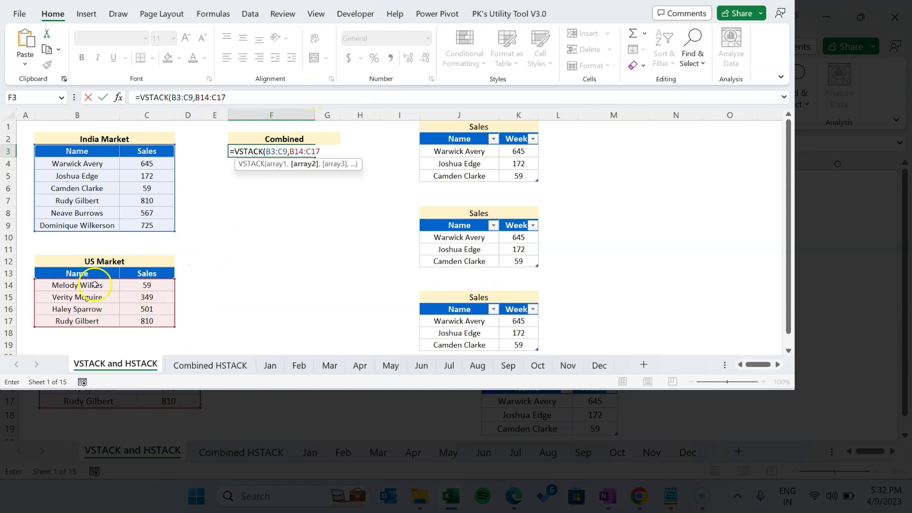
pyautogui.press('Return')
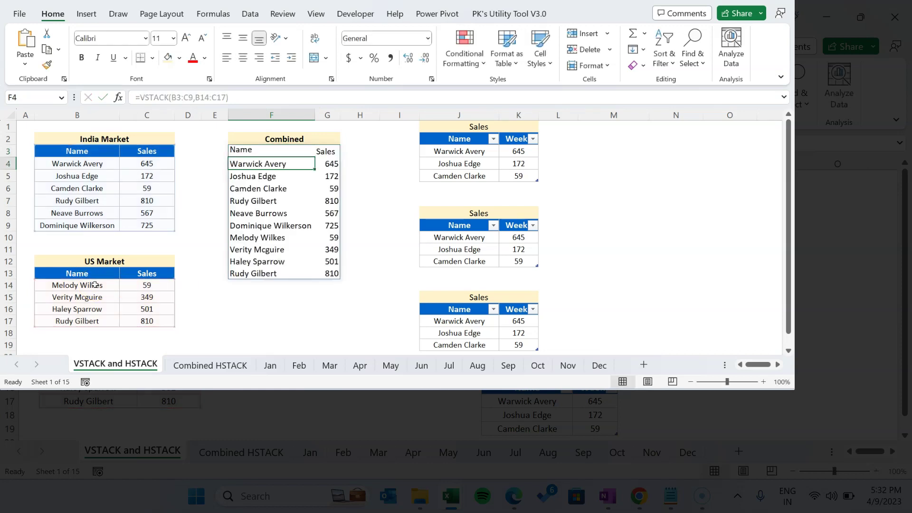
# Format the combined list's header cells F3:G3 with a blue fill, a light font colour and bold text.
pyautogui.press('Up')
pyautogui.hotkey('shift', 'Right')
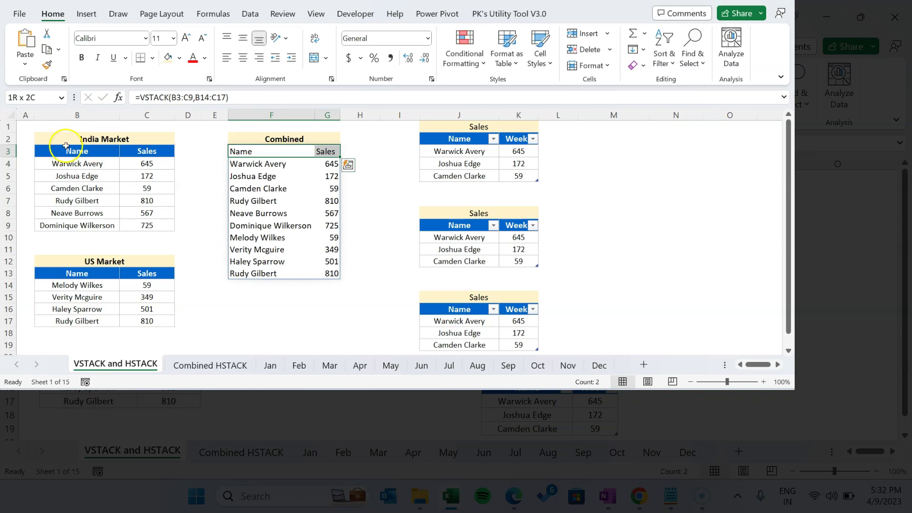
pyautogui.click(179, 58)
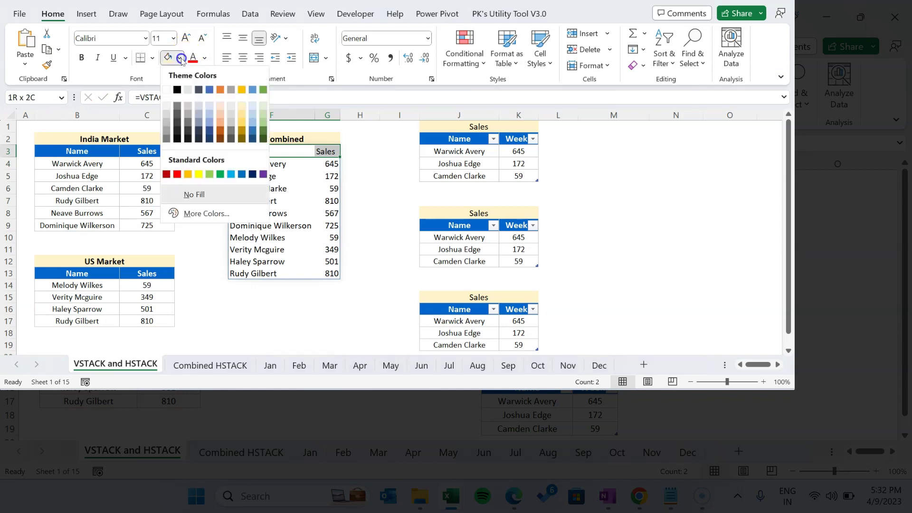
pyautogui.click(252, 91)
pyautogui.click(205, 58)
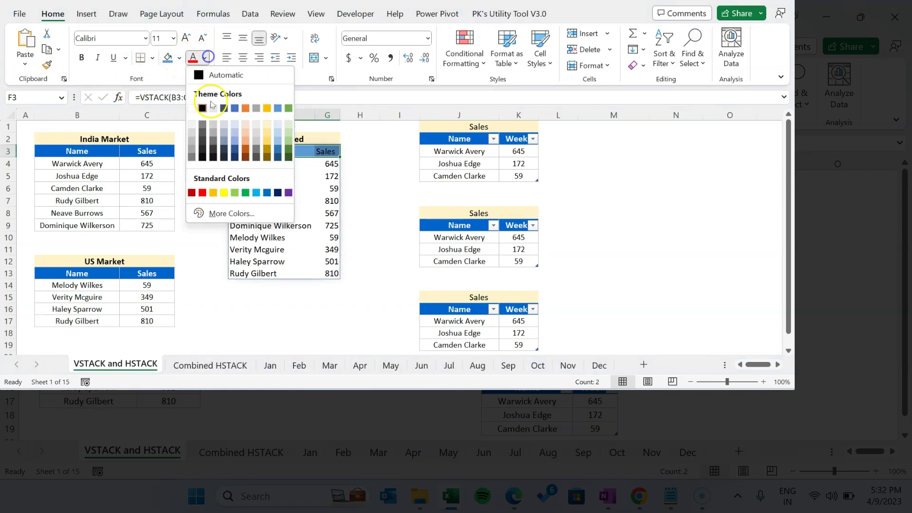
pyautogui.click(213, 108)
pyautogui.click(81, 58)
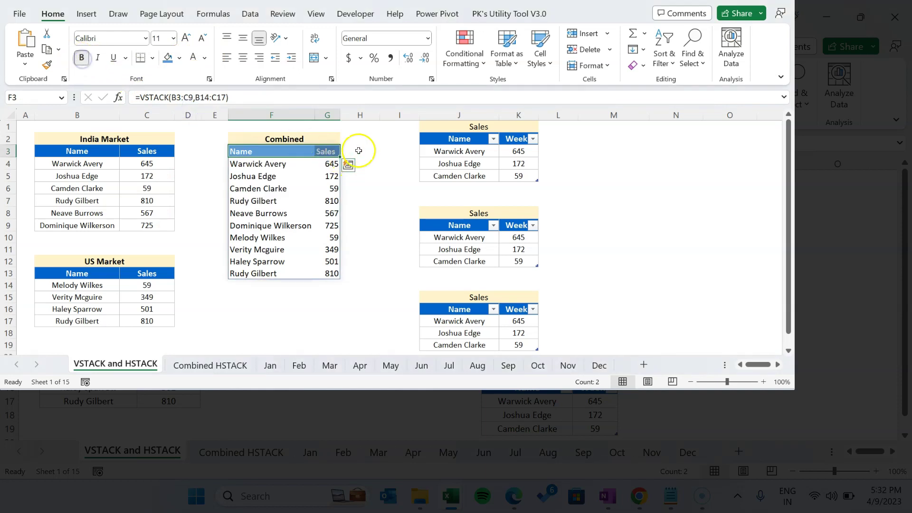
# Compare the combined list with the India and US Market tables, examining the entry that occurs in both markets.
pyautogui.moveTo(266, 164); pyautogui.dragTo(268, 278)
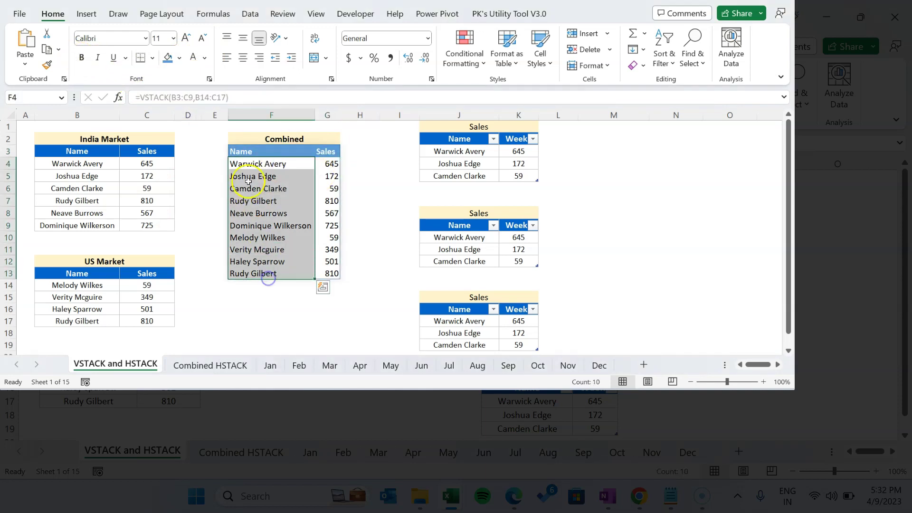
pyautogui.moveTo(102, 224); pyautogui.dragTo(97, 164)
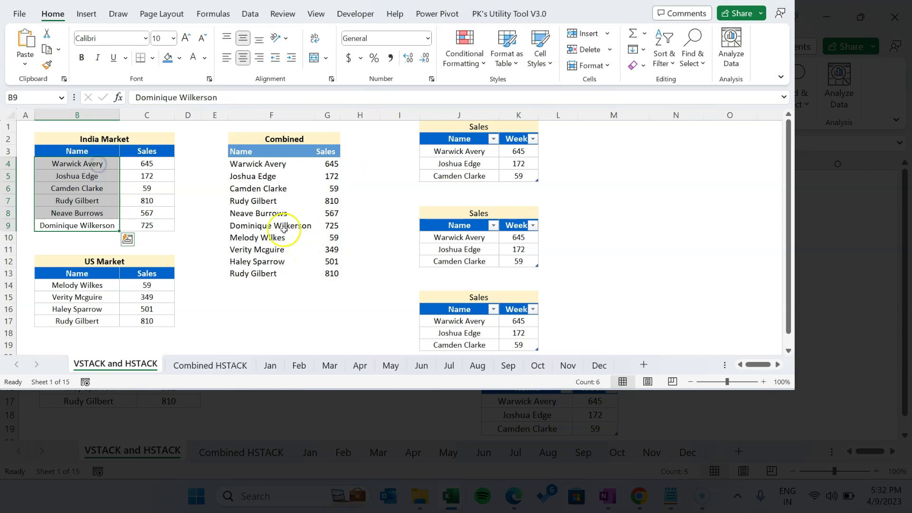
pyautogui.moveTo(266, 237); pyautogui.dragTo(269, 273)
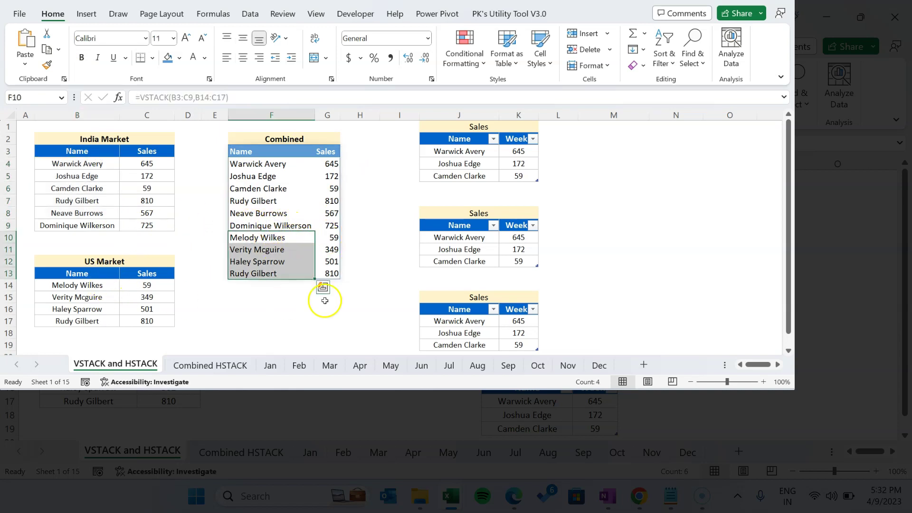
pyautogui.click(388, 249)
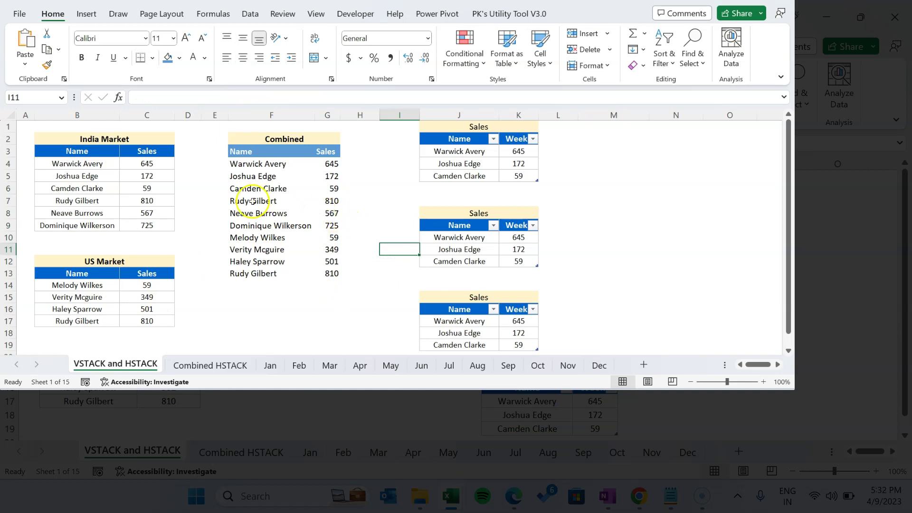
pyautogui.moveTo(236, 200); pyautogui.dragTo(325, 202)
pyautogui.moveTo(244, 273); pyautogui.dragTo(315, 272)
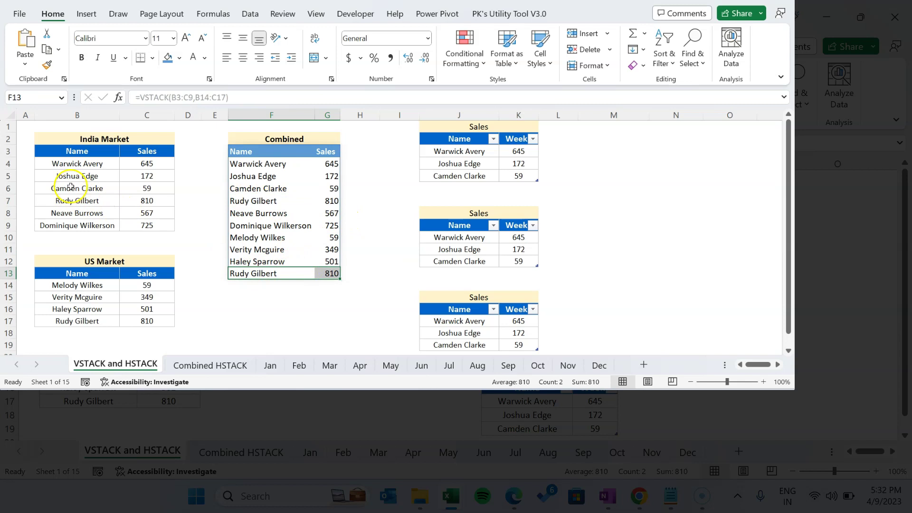
pyautogui.moveTo(86, 200); pyautogui.dragTo(150, 199)
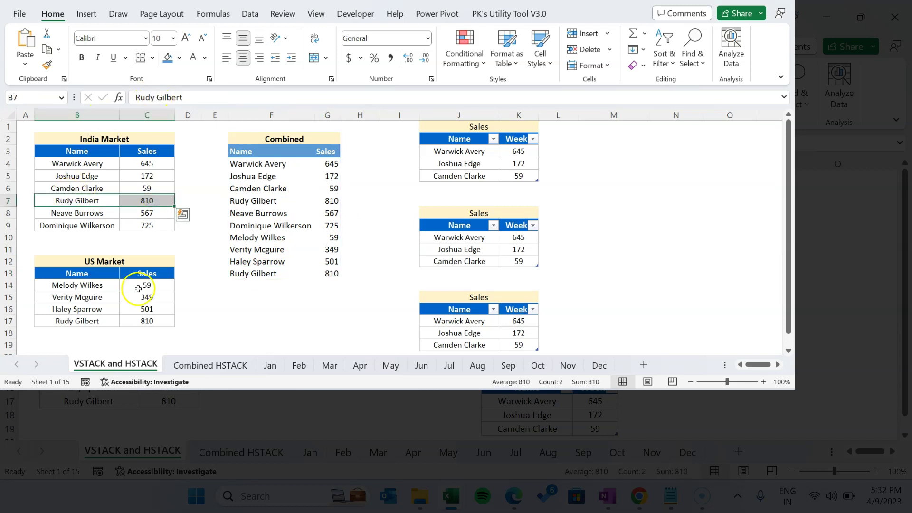
pyautogui.moveTo(67, 321); pyautogui.dragTo(152, 320)
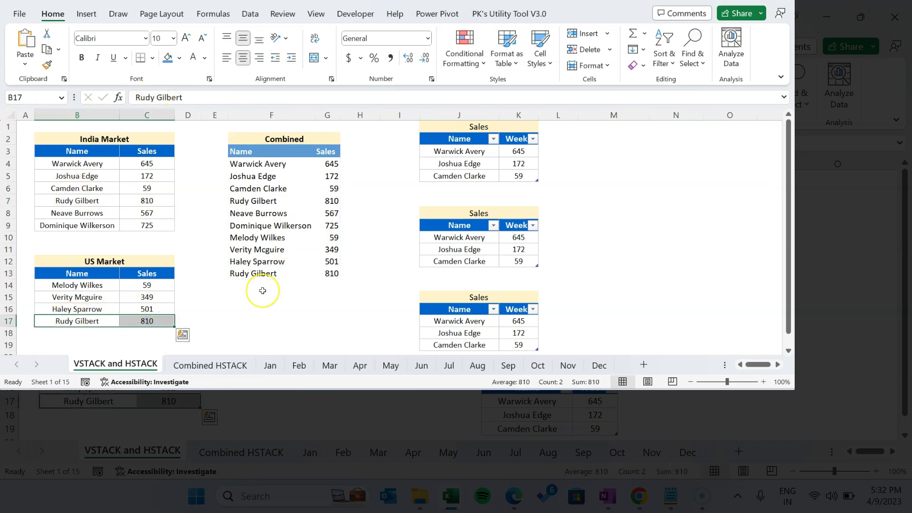
pyautogui.click(264, 164)
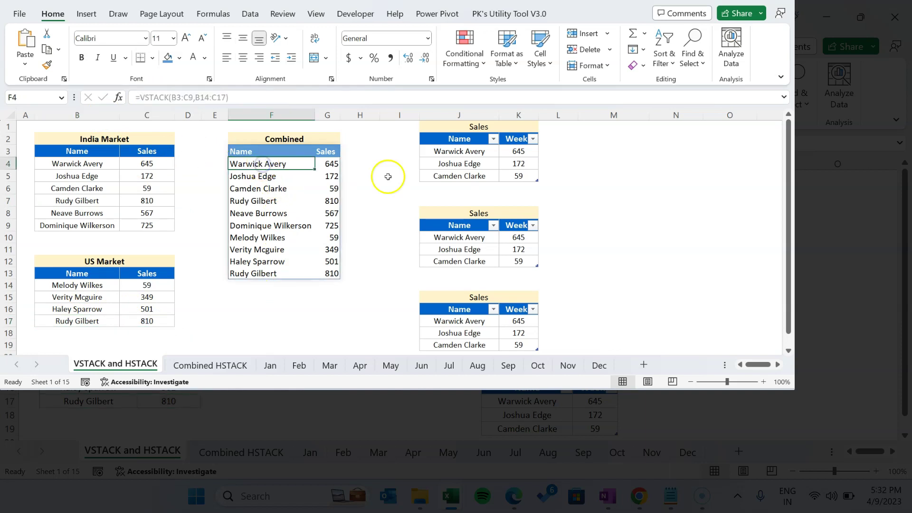
# Wrap the VSTACK formula in F3 in UNIQUE to remove duplicate rows from the combined list.
pyautogui.click(266, 153)
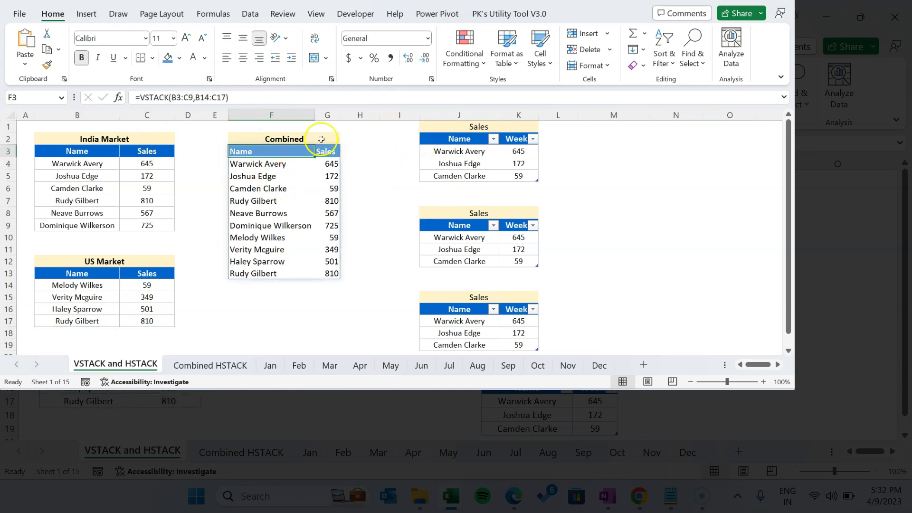
pyautogui.click(140, 98)
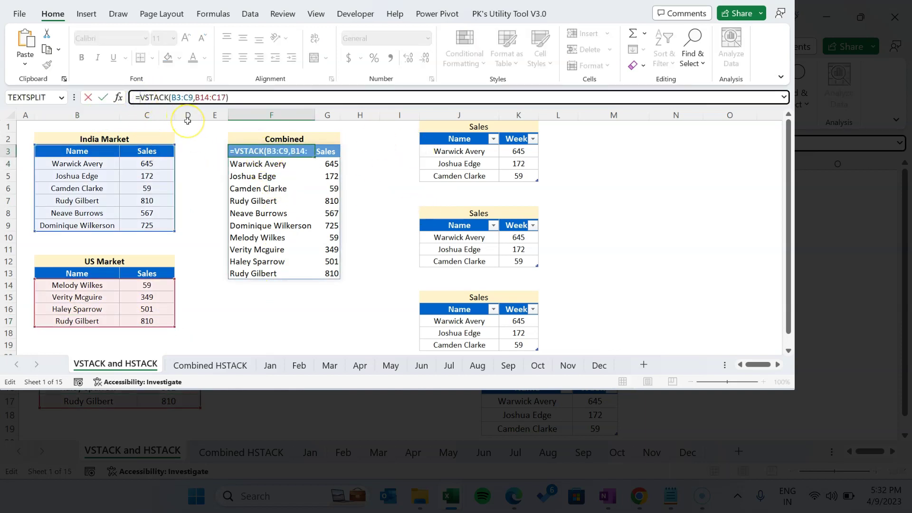
pyautogui.write('u')
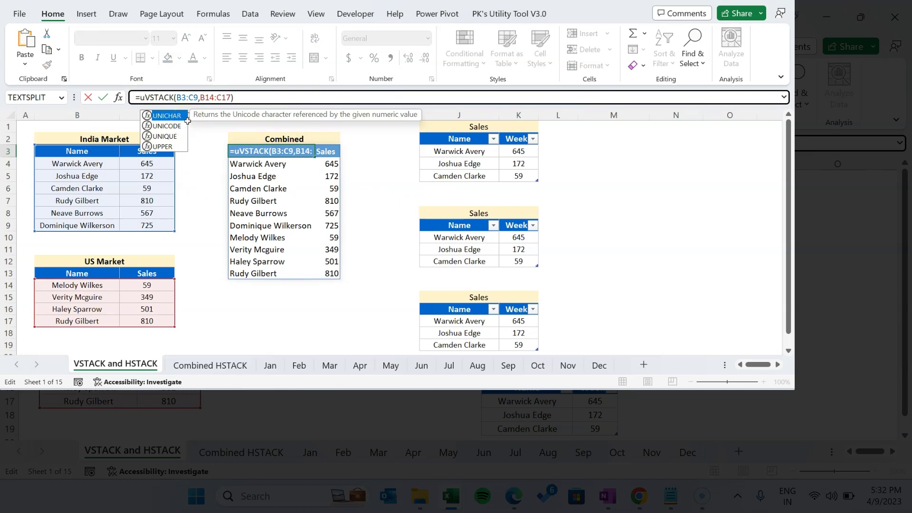
pyautogui.doubleClick(164, 136)
pyautogui.click(281, 95)
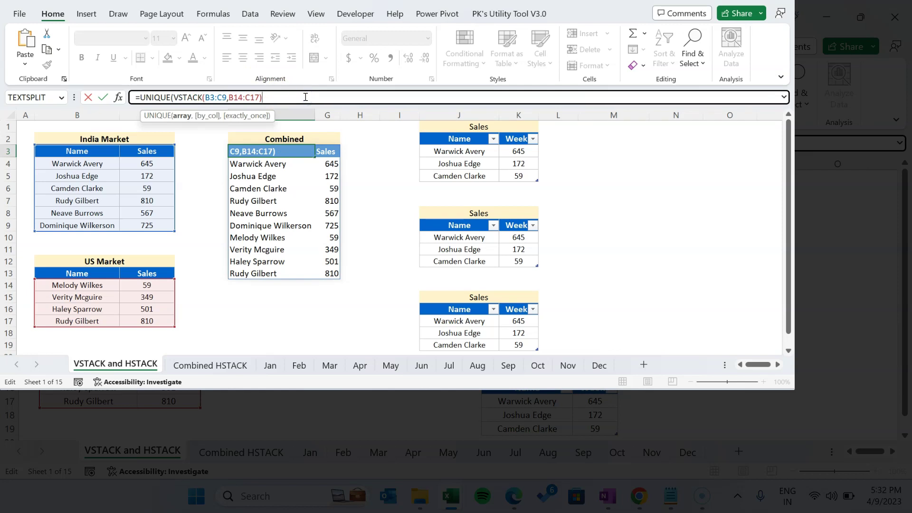
pyautogui.write(')')
pyautogui.press('Return')
# Wrap the UNIQUE formula in F3 in SORT, with 2 as the sort index for the Sales column.
pyautogui.press('Up')
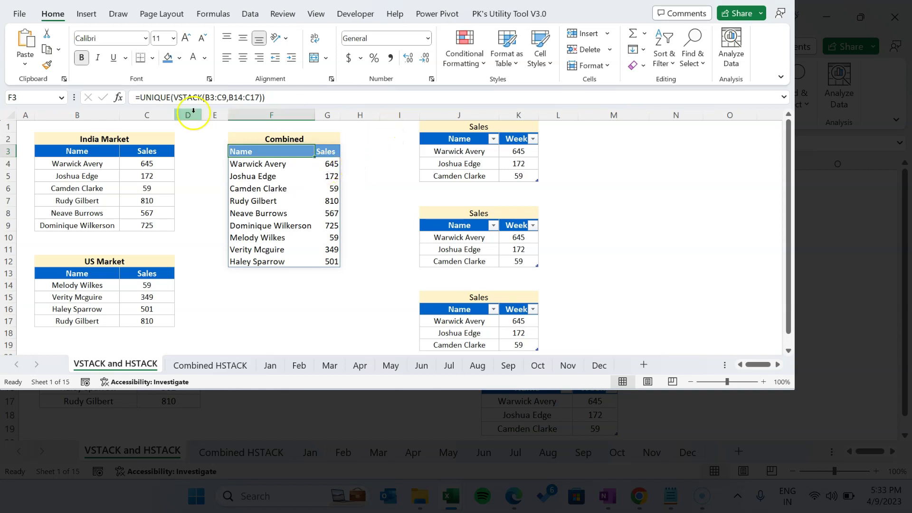
pyautogui.click(139, 97)
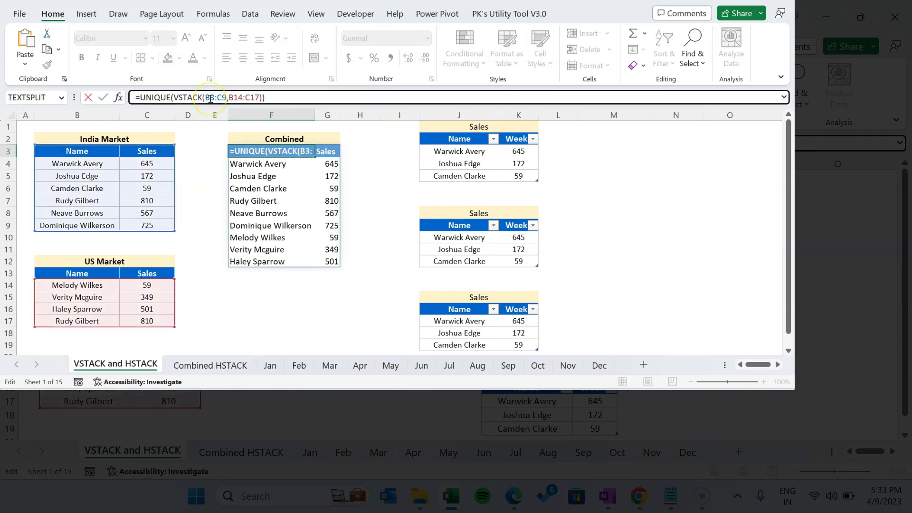
pyautogui.write('sor')
pyautogui.press('Tab')
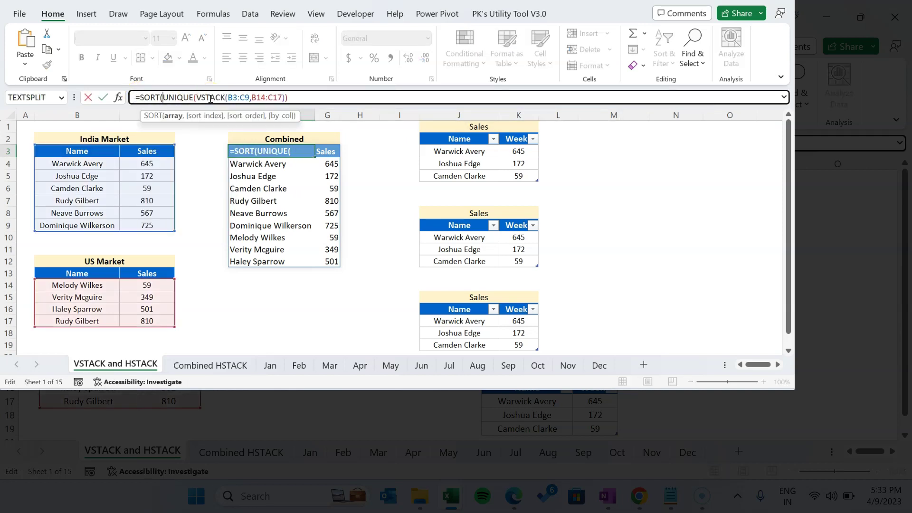
pyautogui.click(303, 97)
pyautogui.write(',2')
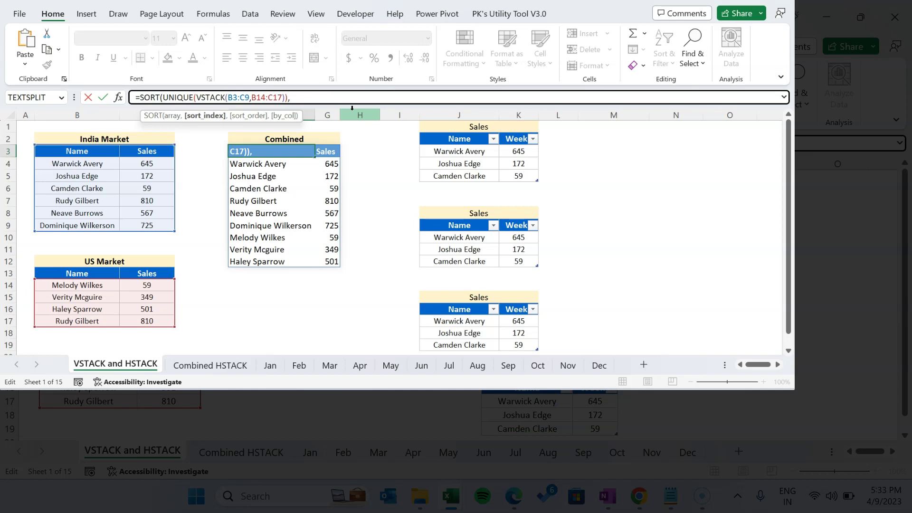
pyautogui.click(173, 116)
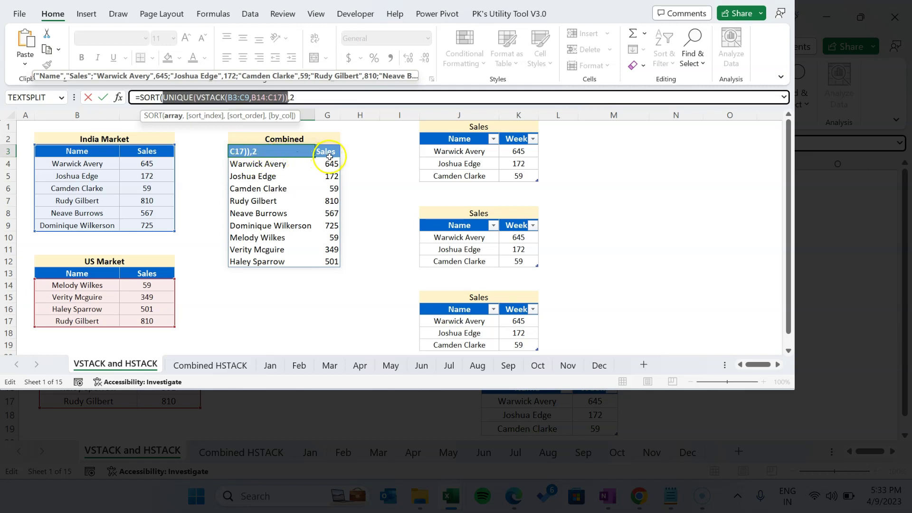
pyautogui.click(302, 99)
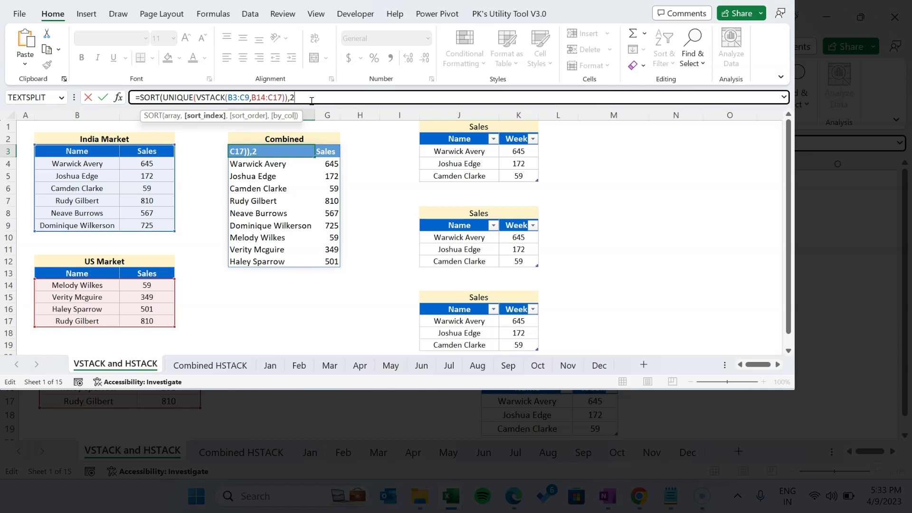
# Set the SORT order to descending (-1), complete the formula in F3 and check the first rows of the sorted list.
pyautogui.write(',')
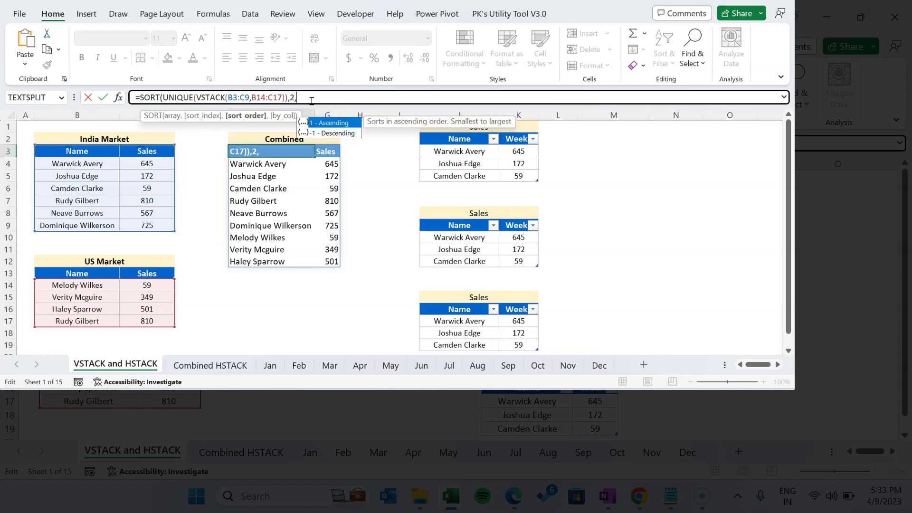
pyautogui.press('Down')
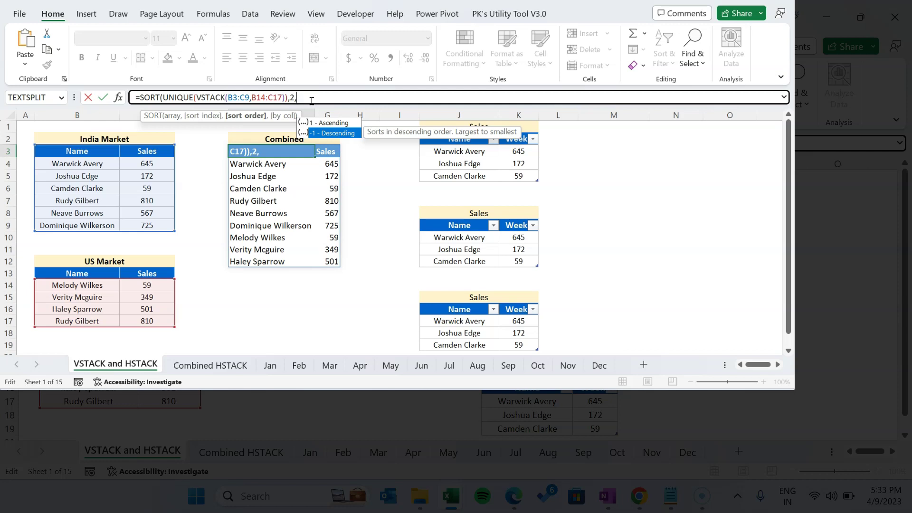
pyautogui.press('Tab')
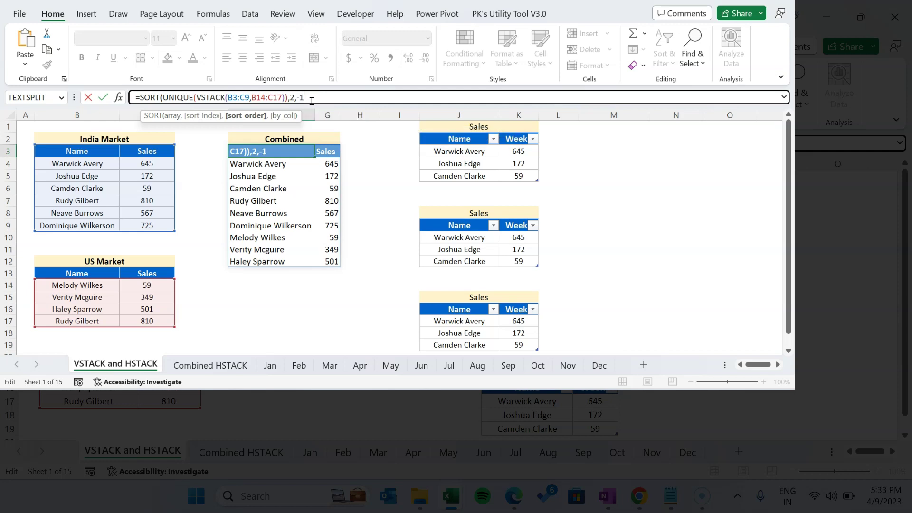
pyautogui.write(')')
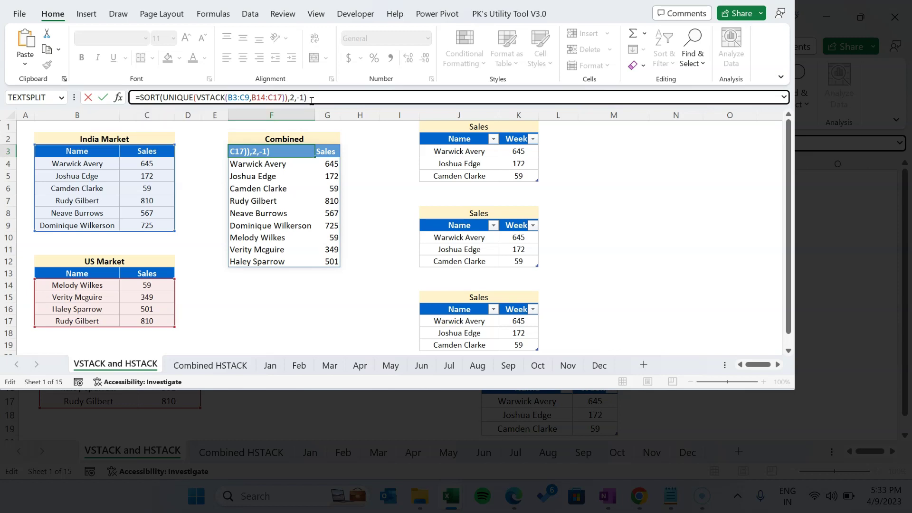
pyautogui.hotkey('ctrl', 'Return')
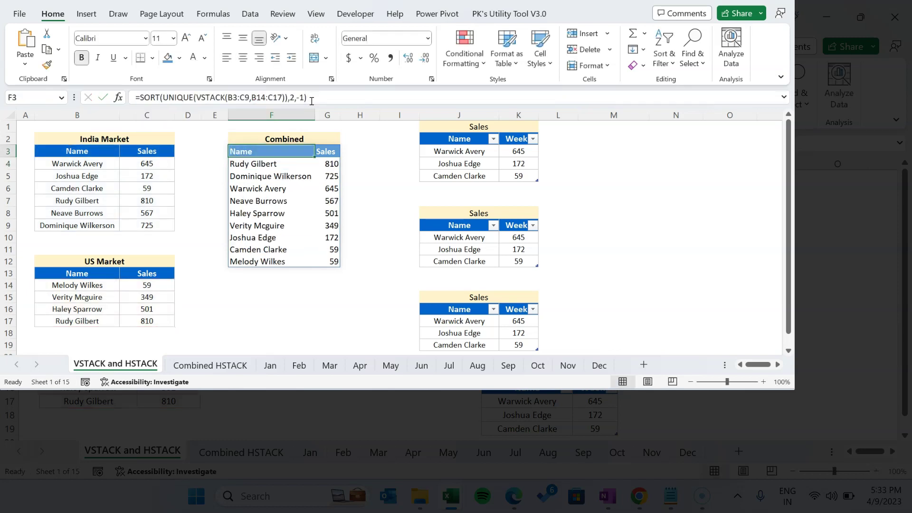
pyautogui.moveTo(281, 163); pyautogui.dragTo(334, 164)
pyautogui.moveTo(271, 180); pyautogui.dragTo(323, 173)
pyautogui.click(256, 192)
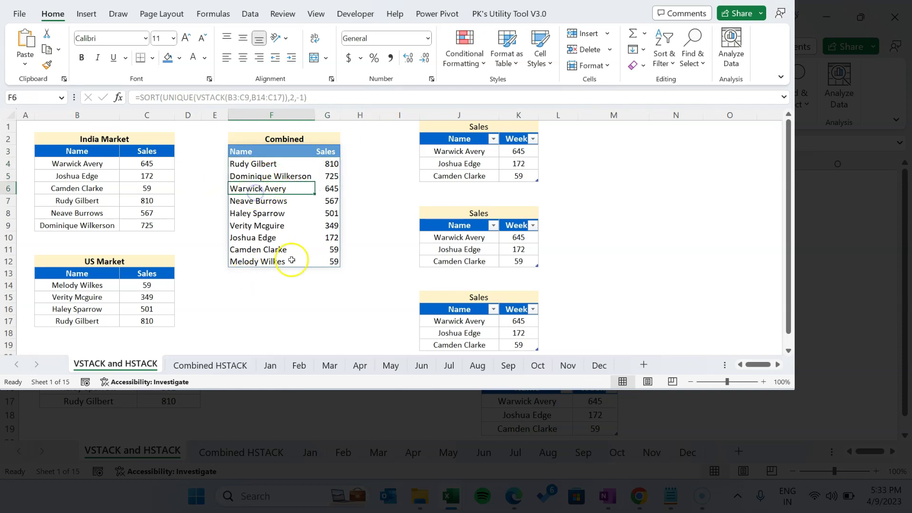
pyautogui.click(366, 148)
pyautogui.click(264, 166)
pyautogui.click(306, 156)
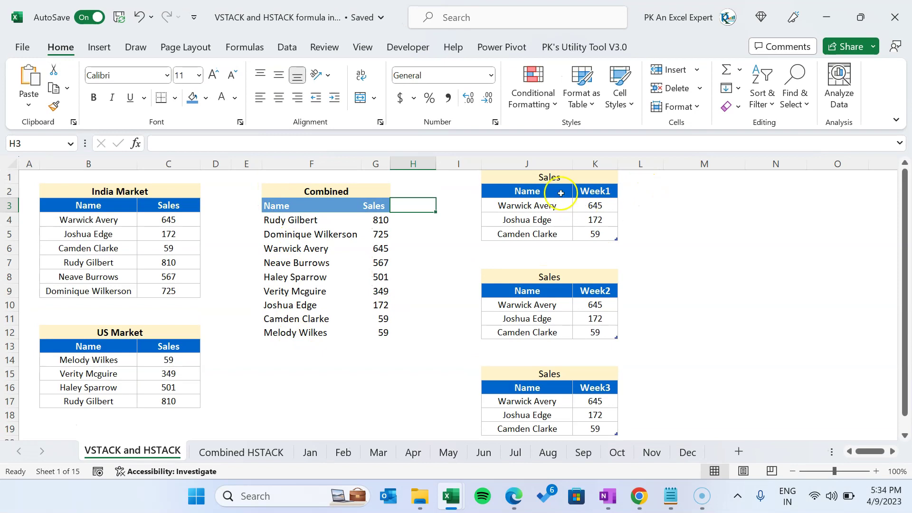
# Examine the three weekly sales tables, including their Name and week columns and the table name assigned to each.
pyautogui.click(556, 177)
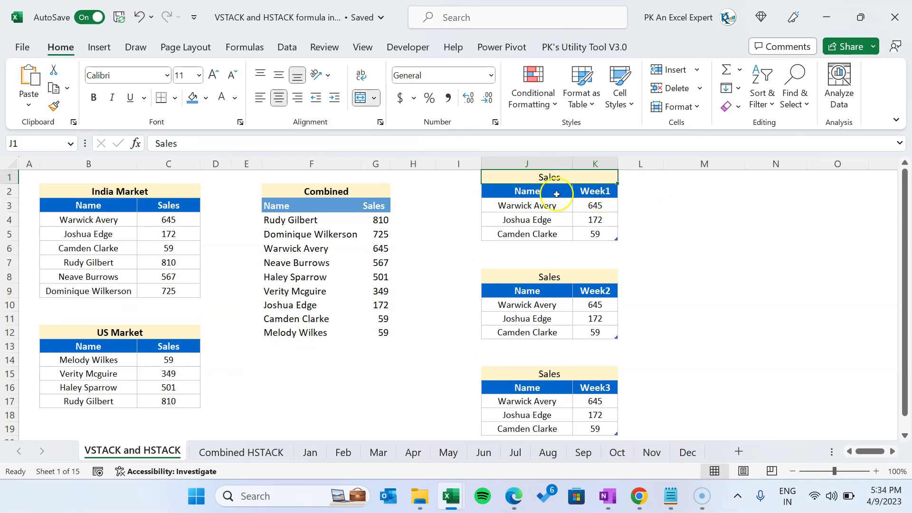
pyautogui.moveTo(529, 192); pyautogui.dragTo(529, 232)
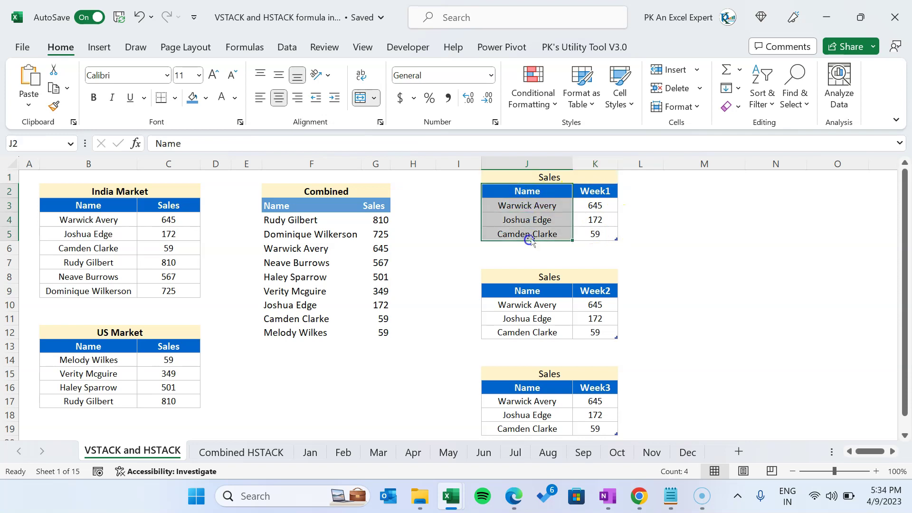
pyautogui.moveTo(591, 190); pyautogui.dragTo(588, 232)
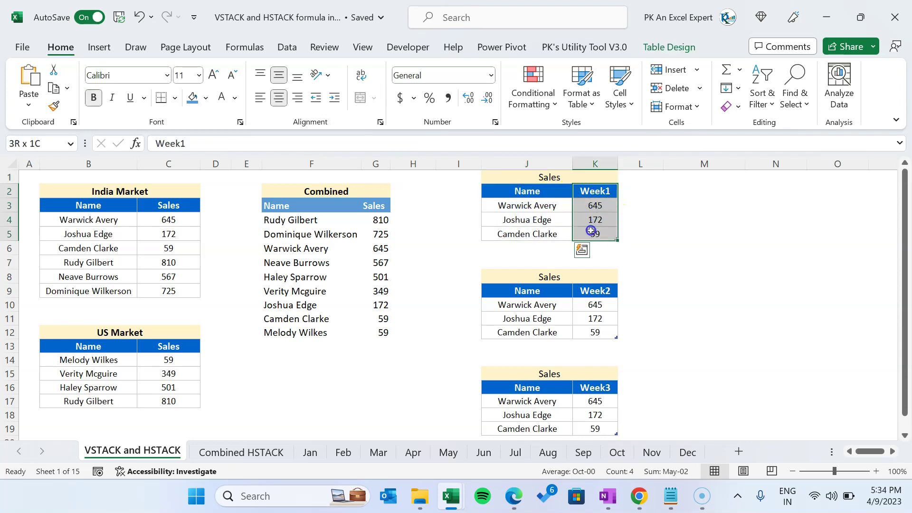
pyautogui.click(551, 207)
pyautogui.click(665, 47)
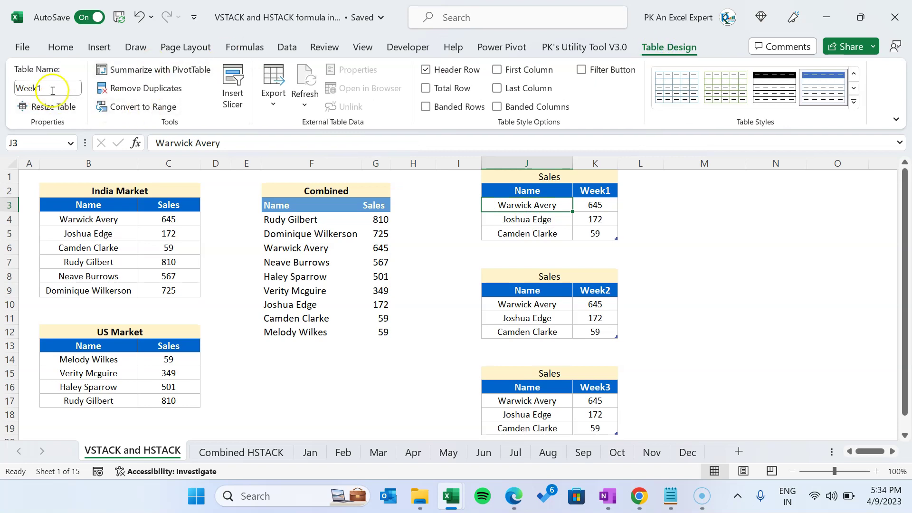
pyautogui.click(562, 304)
pyautogui.click(566, 407)
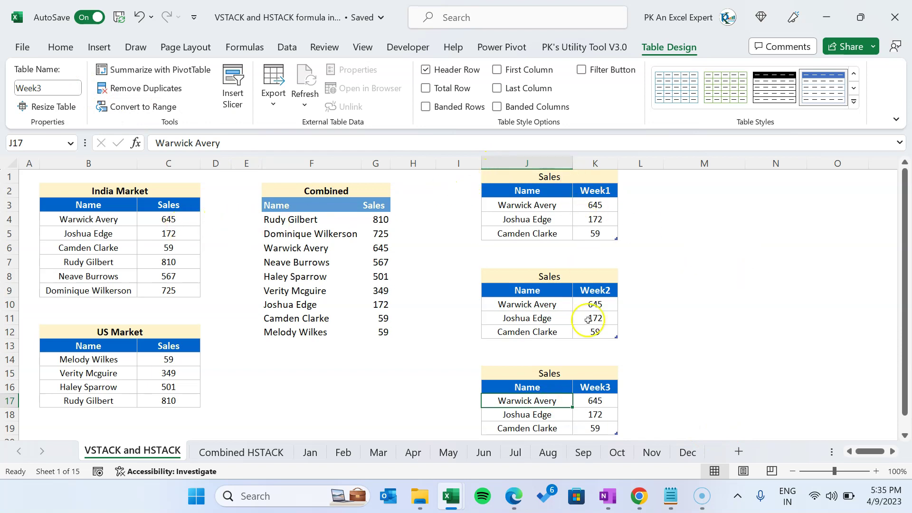
# Begin an HSTACK formula in M2 with the whole Week1 table, headers included, as the first array.
pyautogui.click(642, 191)
pyautogui.click(689, 188)
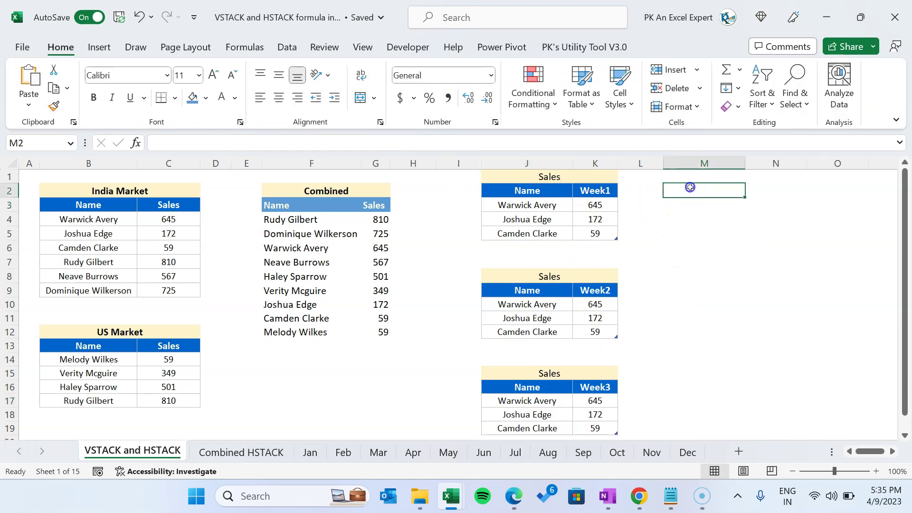
pyautogui.moveTo(697, 191); pyautogui.dragTo(696, 230)
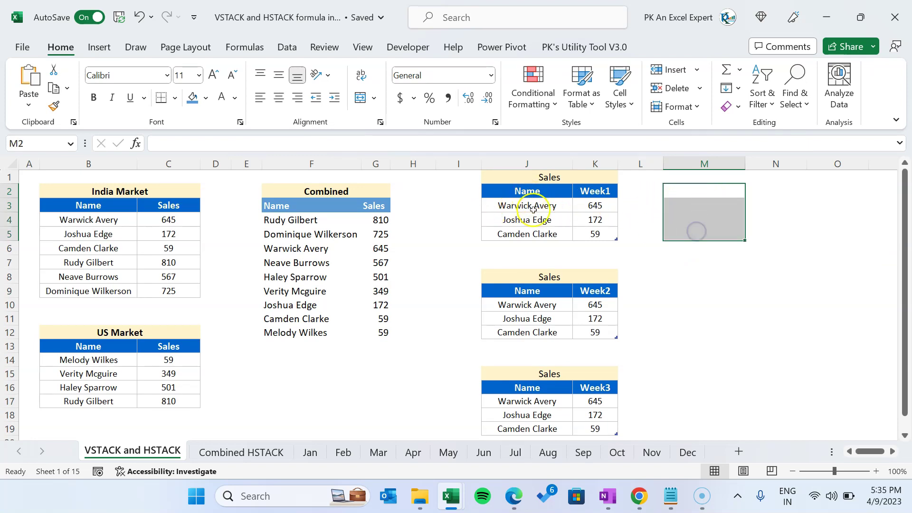
pyautogui.moveTo(755, 190); pyautogui.dragTo(758, 230)
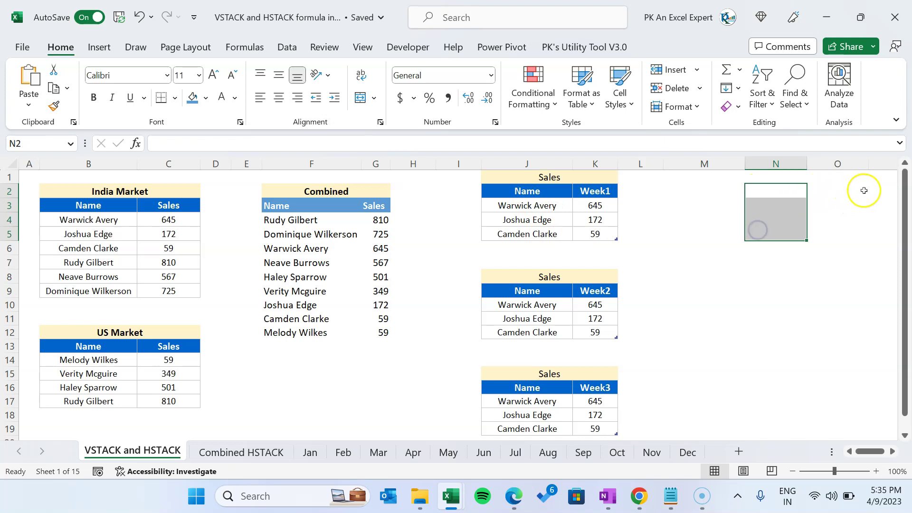
pyautogui.click(684, 192)
pyautogui.write('=hs')
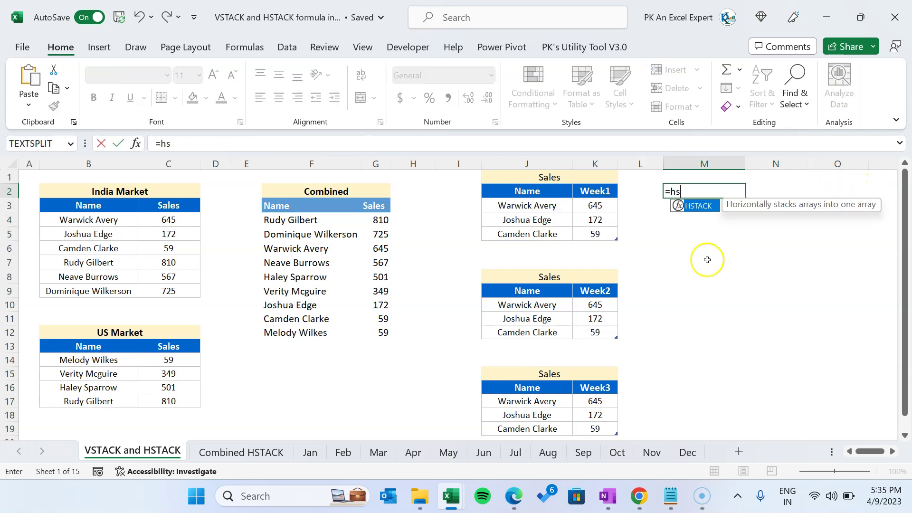
pyautogui.press('Tab')
pyautogui.press('Left')
pyautogui.press('Left')
pyautogui.press('Left')
pyautogui.hotkey('shift', 'Right')
pyautogui.hotkey('ctrl', 'shift', 'Down')
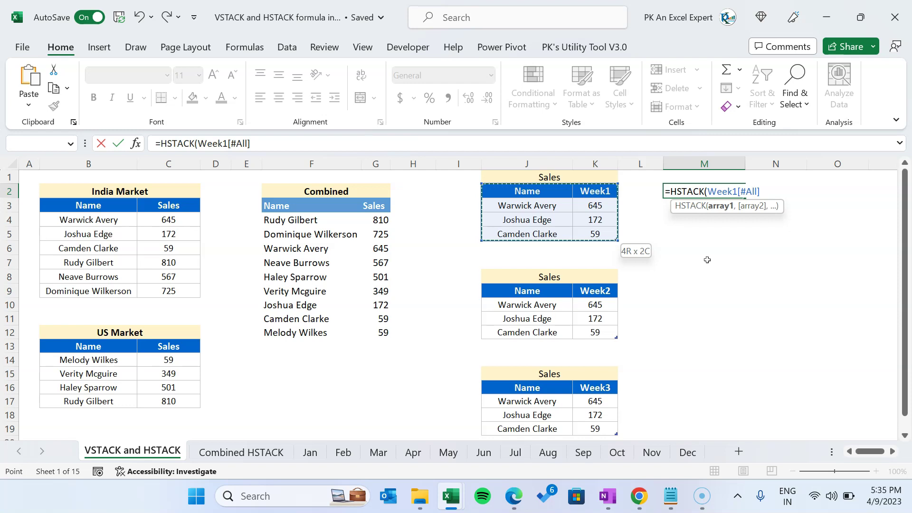
pyautogui.write(',')
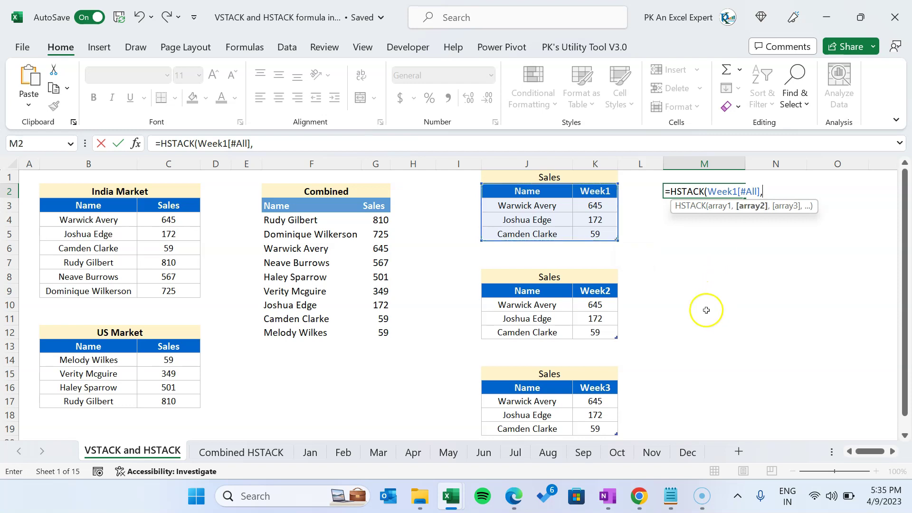
# Add the Week2 and Week3 sales columns with their headers as further HSTACK arrays and complete the formula in M2.
pyautogui.click(607, 293)
pyautogui.hotkey('ctrl', 'shift', 'Down')
pyautogui.write(',')
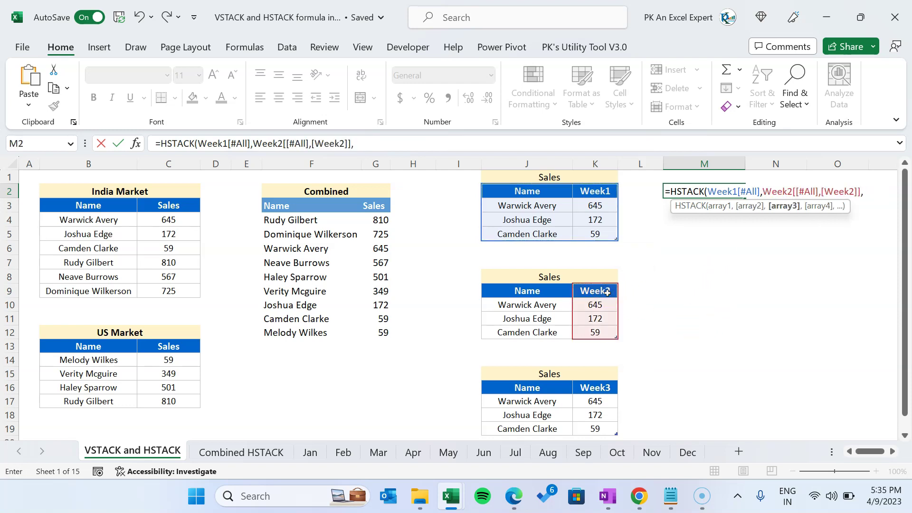
pyautogui.click(588, 388)
pyautogui.hotkey('ctrl', 'shift', 'Down')
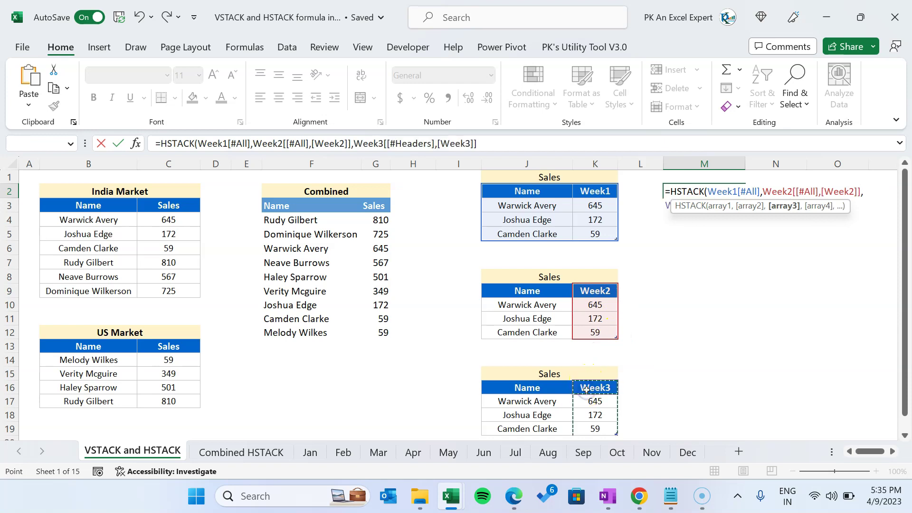
pyautogui.write(')')
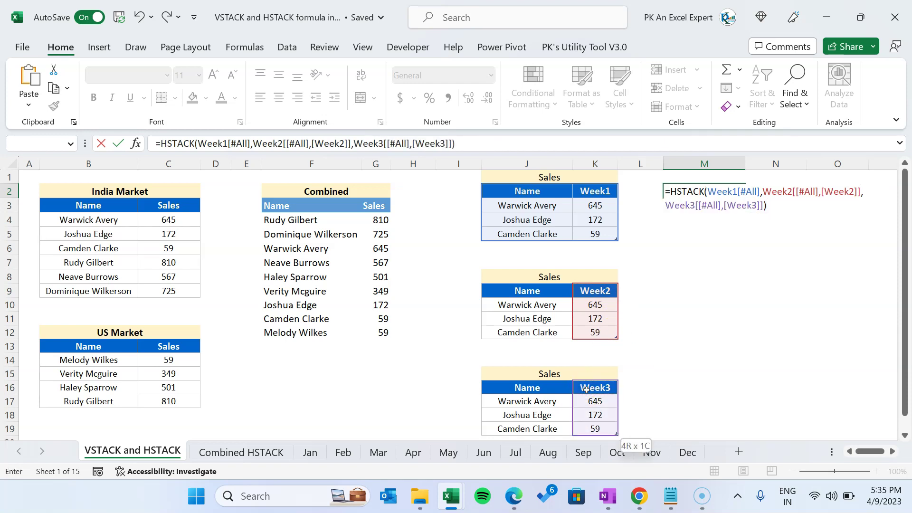
pyautogui.press('Return')
# Centre the contents of the HSTACK result in M2:P5 horizontally.
pyautogui.press('Up')
pyautogui.press('Right')
pyautogui.press('Right')
pyautogui.press('Right')
pyautogui.press('Right')
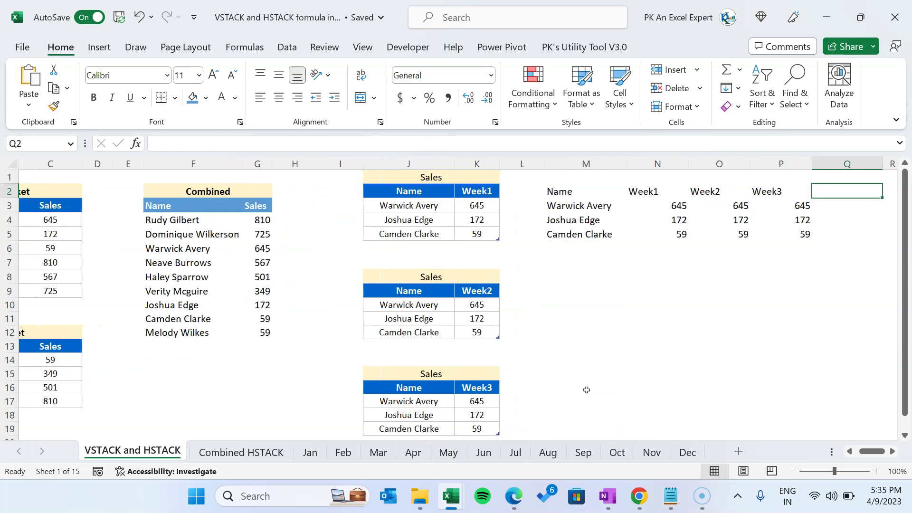
pyautogui.press('Left')
pyautogui.press('Left')
pyautogui.press('Left')
pyautogui.press('Left')
pyautogui.hotkey('ctrl', 'shift', 'Right')
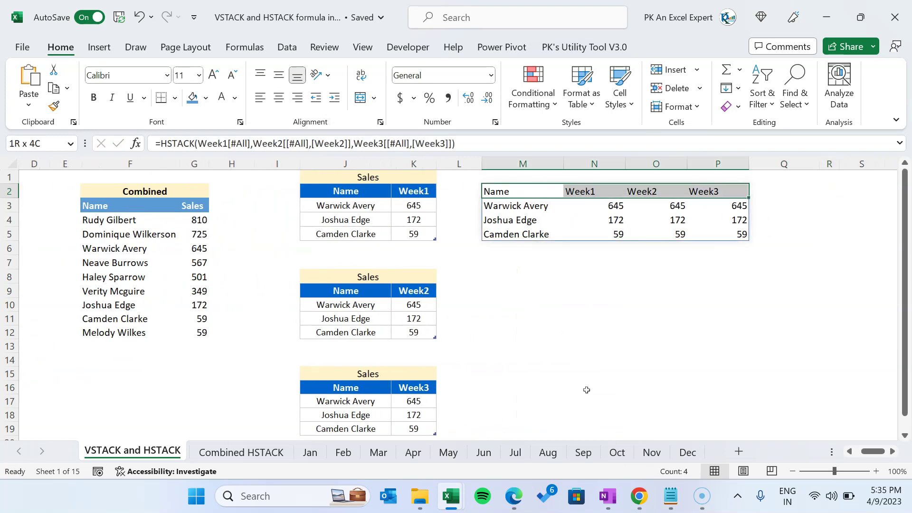
pyautogui.hotkey('ctrl', 'shift', 'Down')
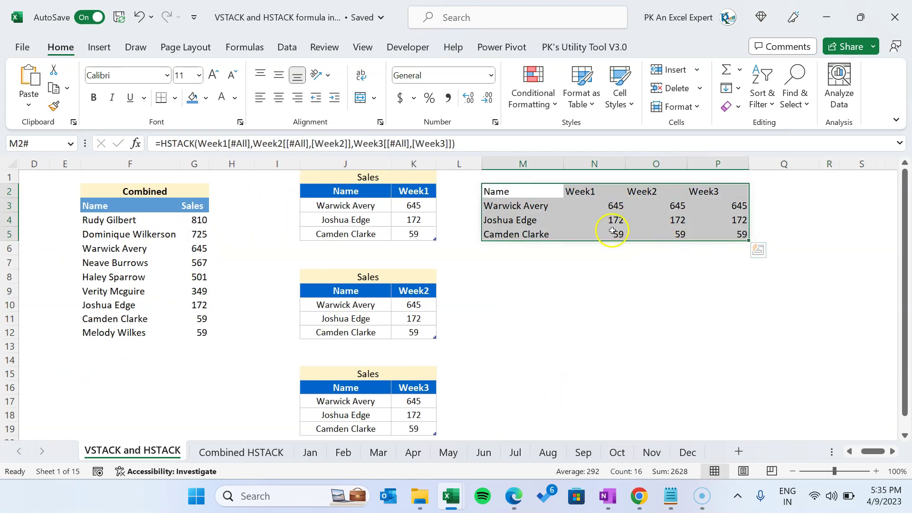
pyautogui.click(278, 97)
pyautogui.click(647, 274)
pyautogui.click(537, 199)
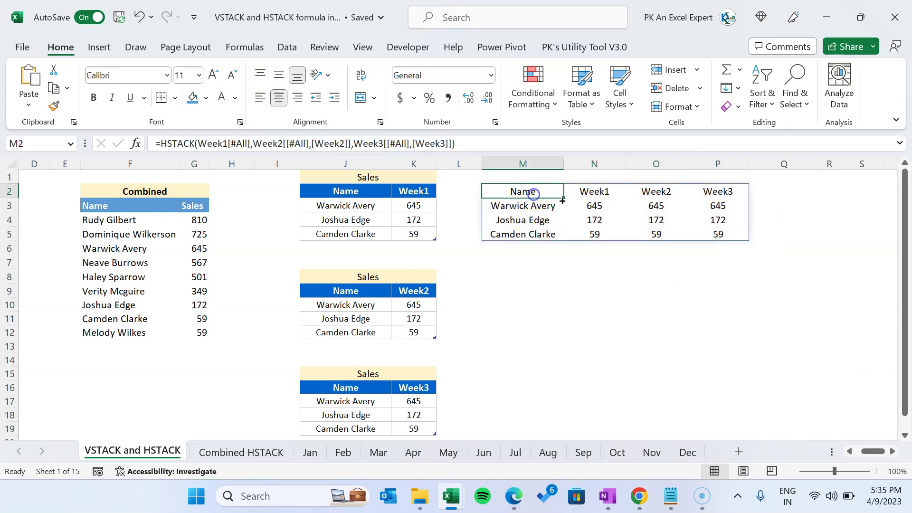
pyautogui.press('Left')
pyautogui.press('Left')
pyautogui.press('Right')
pyautogui.press('Right')
pyautogui.click(542, 328)
# Look through the monthly sheets from Jan to Apr and Dec, examining the layout of their name and sales columns.
pyautogui.click(309, 452)
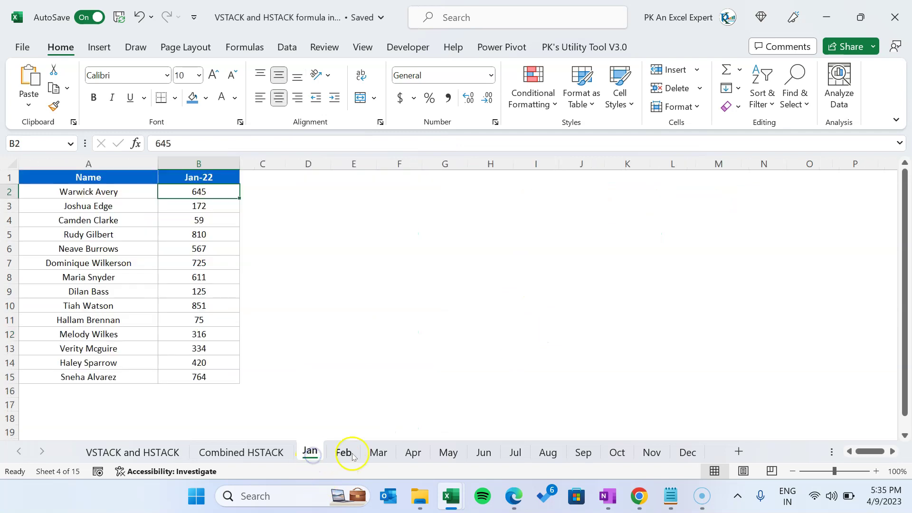
pyautogui.click(343, 453)
pyautogui.click(379, 453)
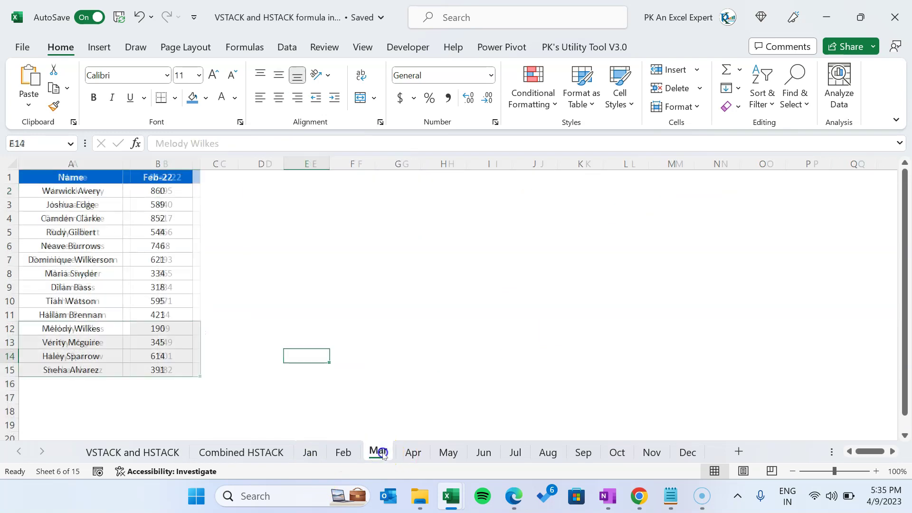
pyautogui.click(413, 452)
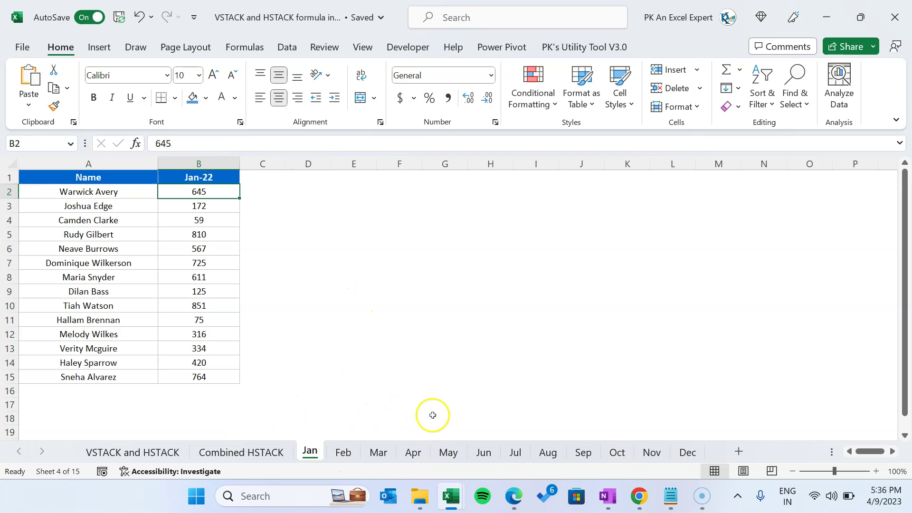
pyautogui.click(687, 451)
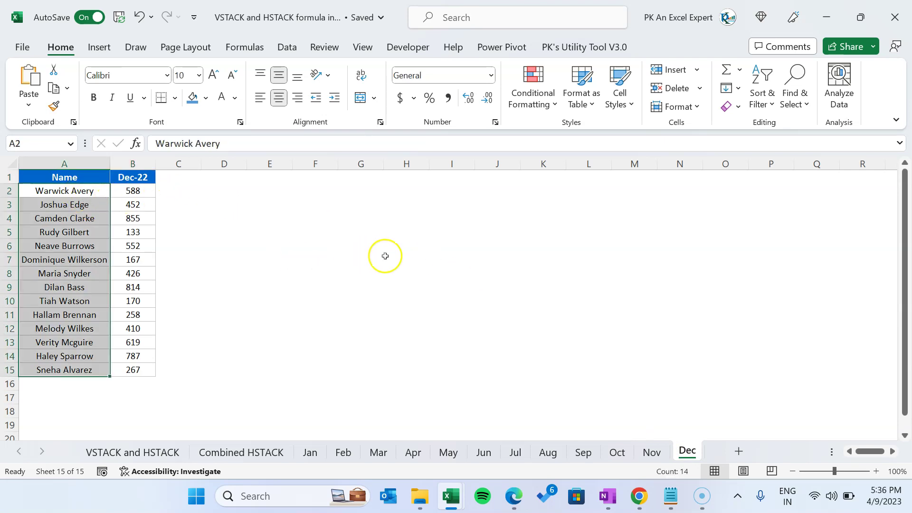
# Clear the existing formula from B3 on the Combined HSTACK sheet.
pyautogui.click(244, 456)
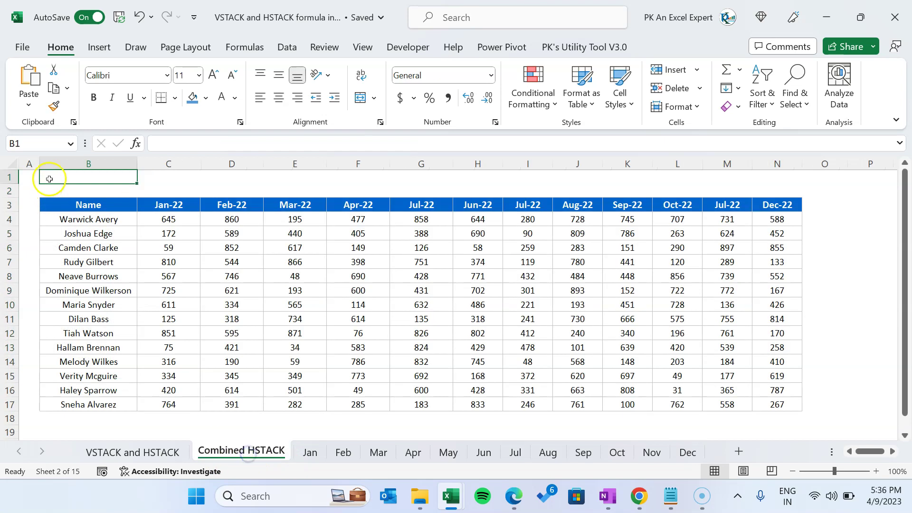
pyautogui.click(66, 204)
pyautogui.press('Delete')
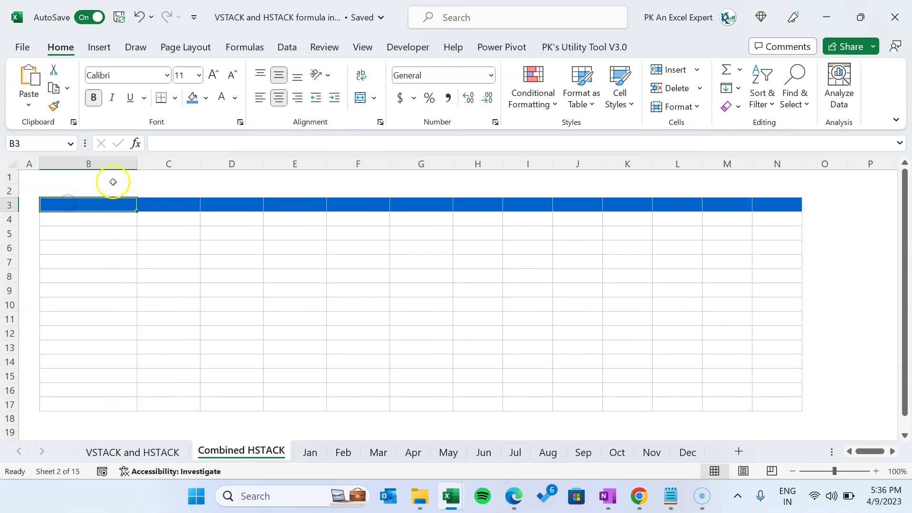
pyautogui.click(112, 179)
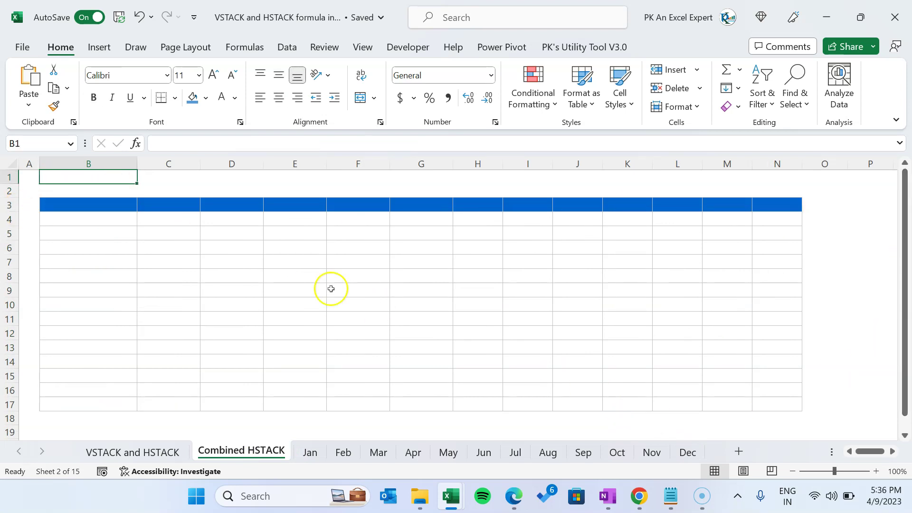
# Begin an HSTACK formula in B3 of the Combined HSTACK sheet with Jan!A1:B15 as the first array.
pyautogui.click(103, 204)
pyautogui.write('=h')
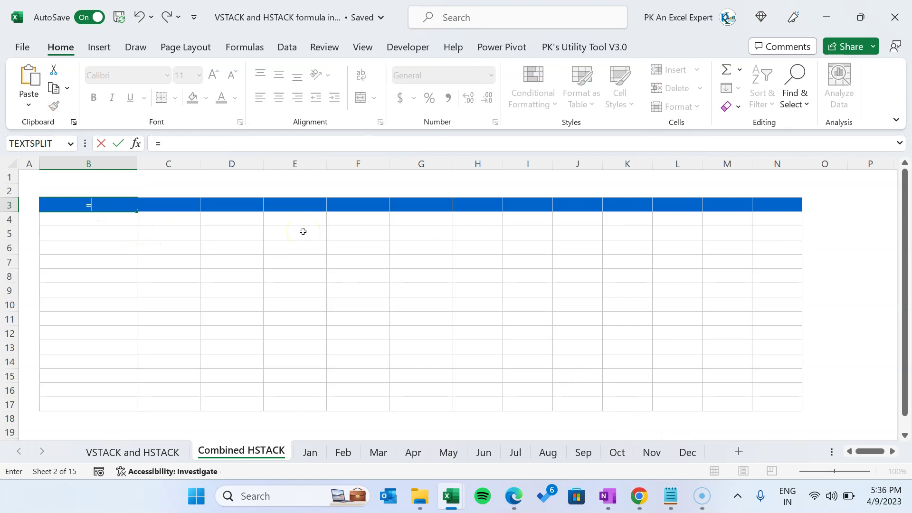
pyautogui.write('s')
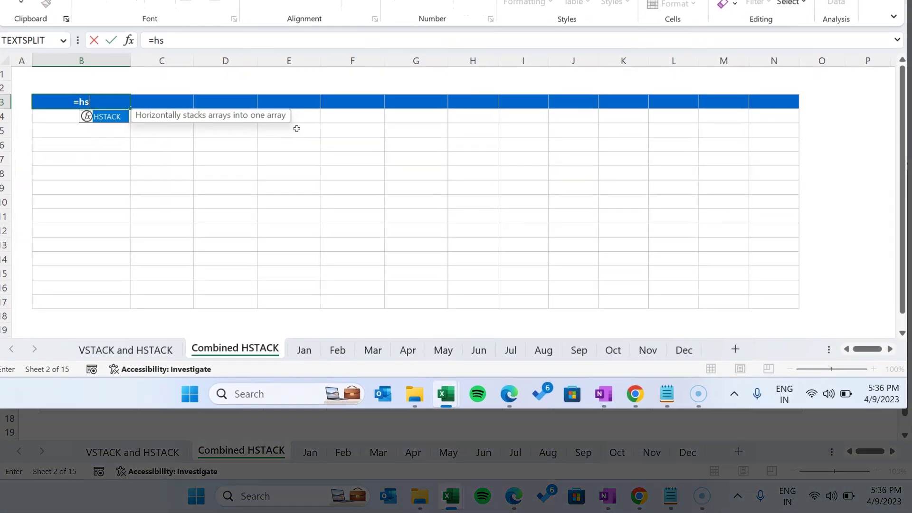
pyautogui.press('Tab')
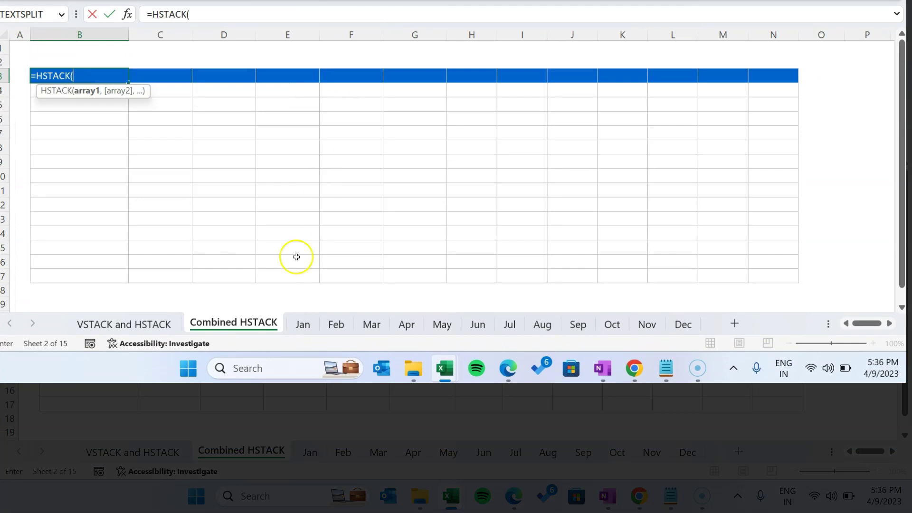
pyautogui.click(303, 324)
pyautogui.click(108, 54)
pyautogui.moveTo(108, 53); pyautogui.dragTo(218, 248)
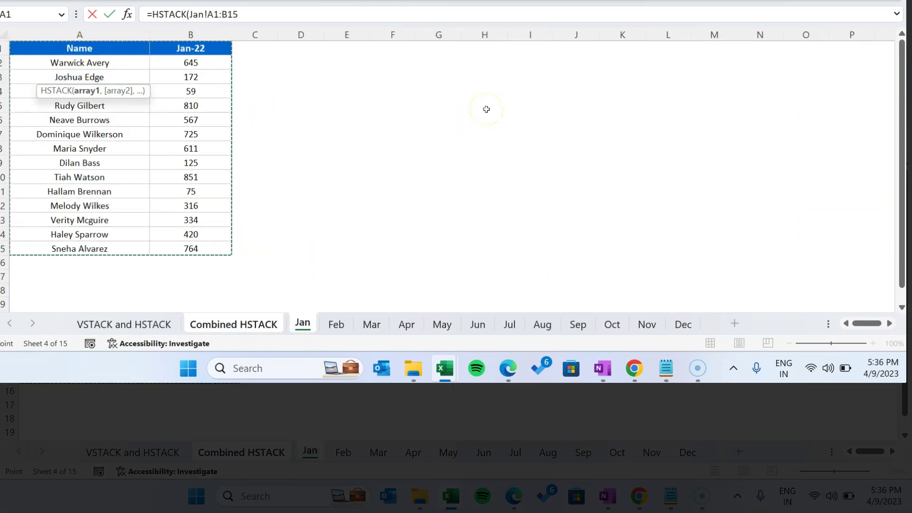
pyautogui.write(',')
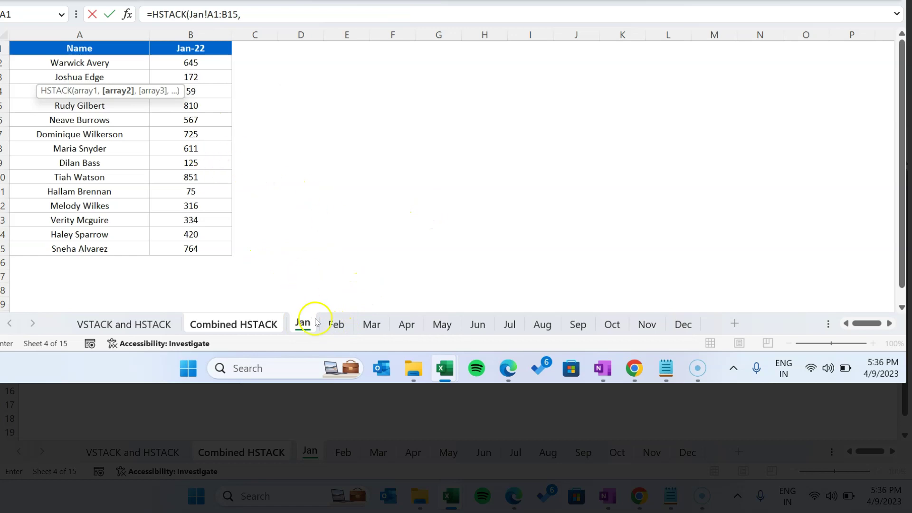
# Add 'Feb:Dec'!A1:B15 as the second HSTACK array so it spans the February to December sheets.
pyautogui.click(336, 325)
pyautogui.moveTo(62, 47); pyautogui.dragTo(162, 242)
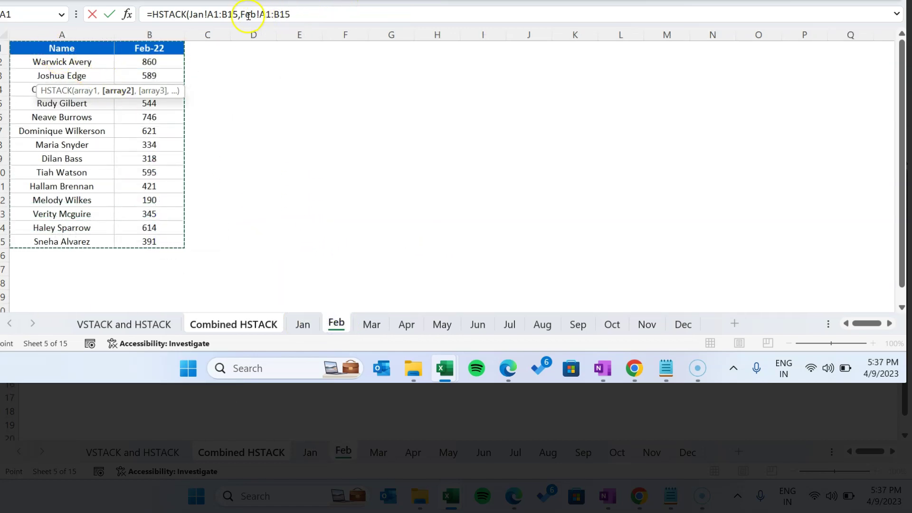
pyautogui.moveTo(306, 13); pyautogui.dragTo(248, 14)
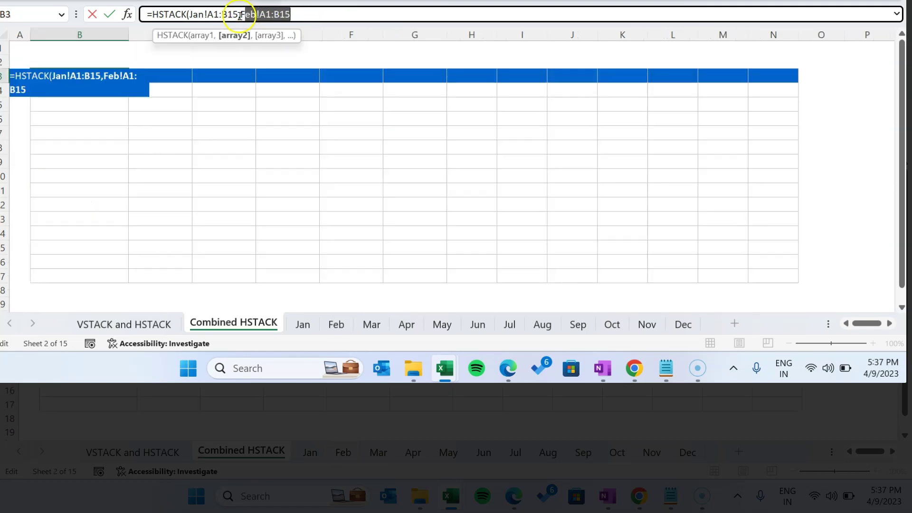
pyautogui.click(240, 14)
pyautogui.write("'Feb")
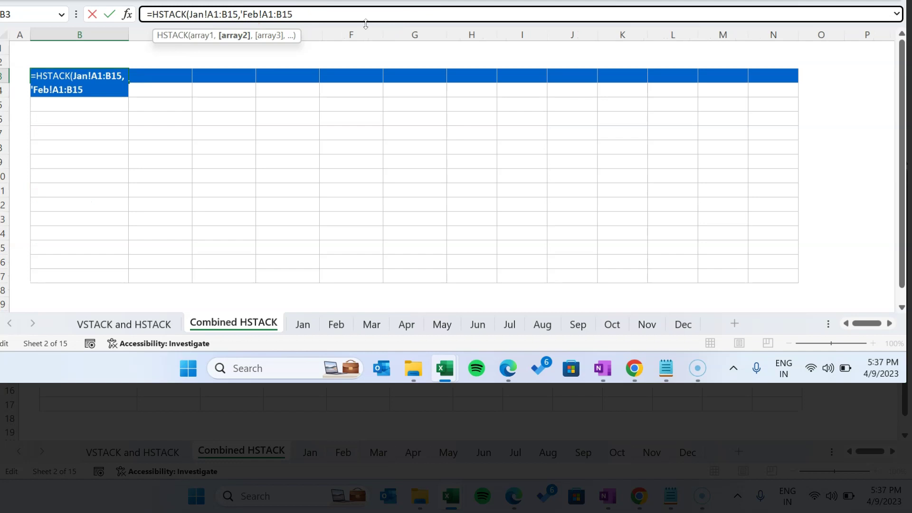
pyautogui.write(':')
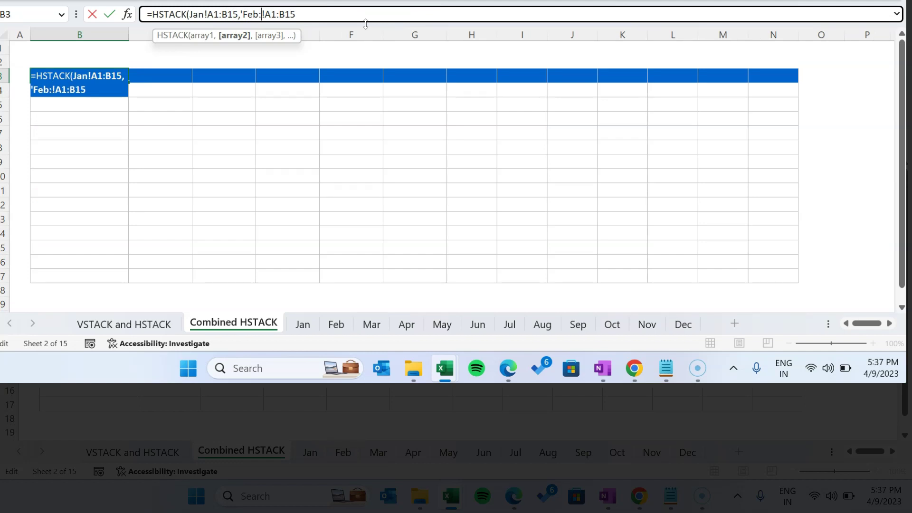
pyautogui.write("Dec'")
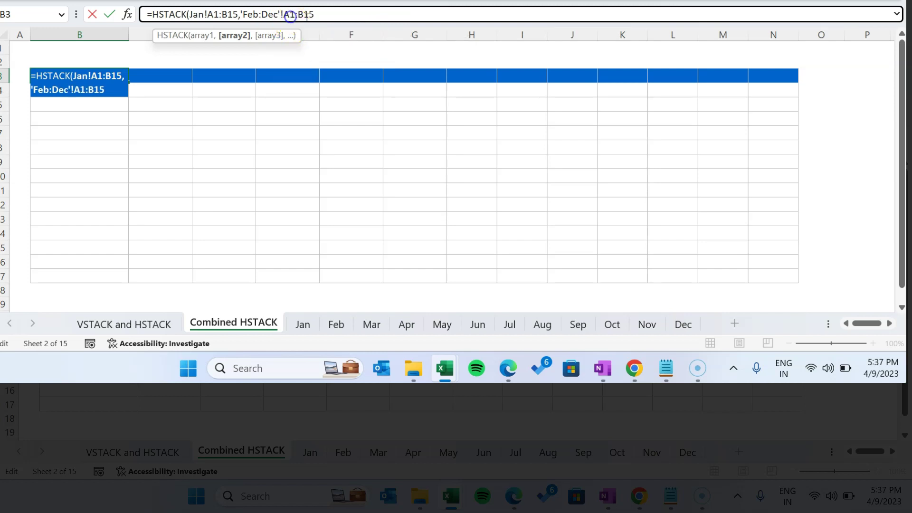
# Narrow the second array to 'Feb:Dec'!B1:B15, then close and enter the HSTACK formula in B3.
pyautogui.press('BackSpace')
pyautogui.write('B')
pyautogui.click(342, 13)
pyautogui.write(')')
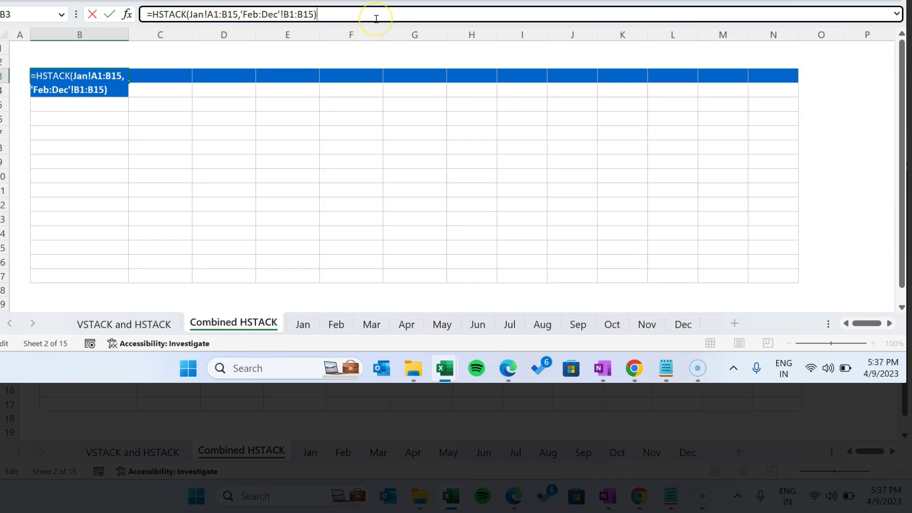
pyautogui.hotkey('ctrl', 'Return')
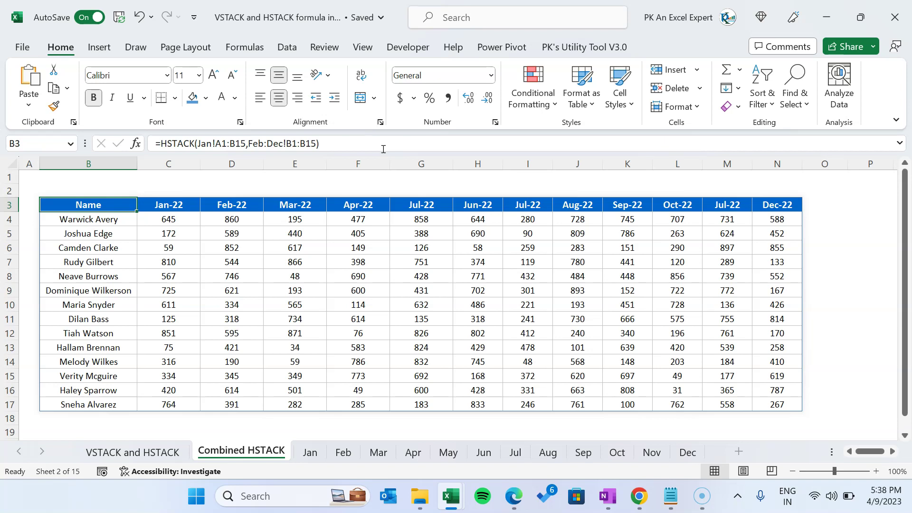
# Clear the monthly sales values from C4:P19 on the Combined using VLOOKUP sheet.
pyautogui.hotkey('ctrl', 'pagedown')
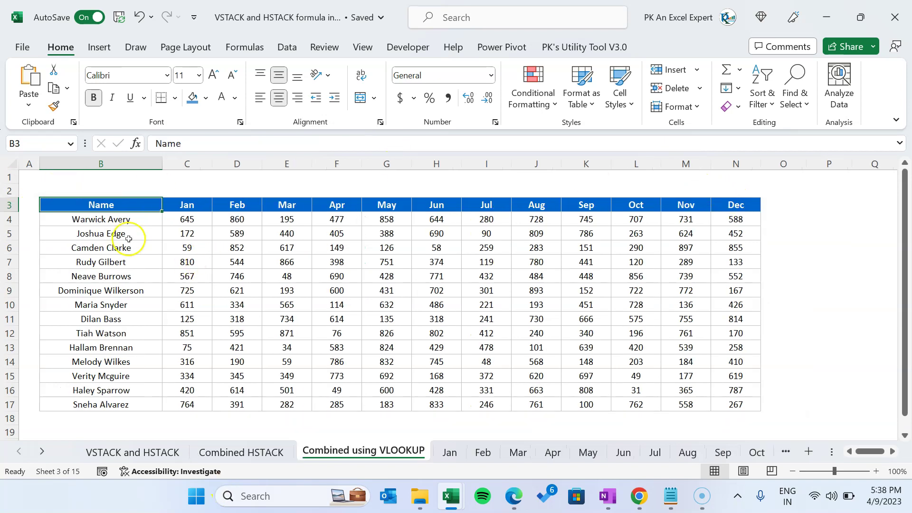
pyautogui.moveTo(185, 220); pyautogui.dragTo(826, 426)
pyautogui.press('Delete')
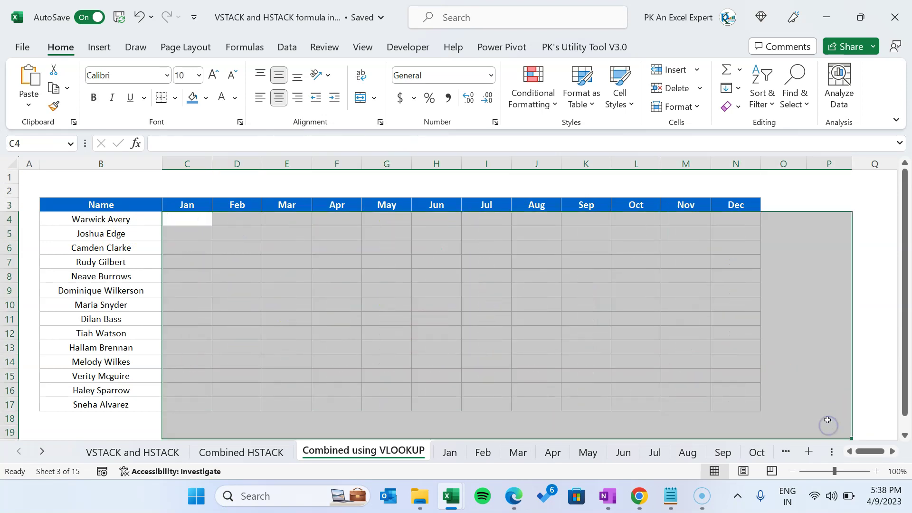
pyautogui.click(553, 292)
# Examine the name column and month headings of the VLOOKUP table against the Combined HSTACK sheet.
pyautogui.click(111, 199)
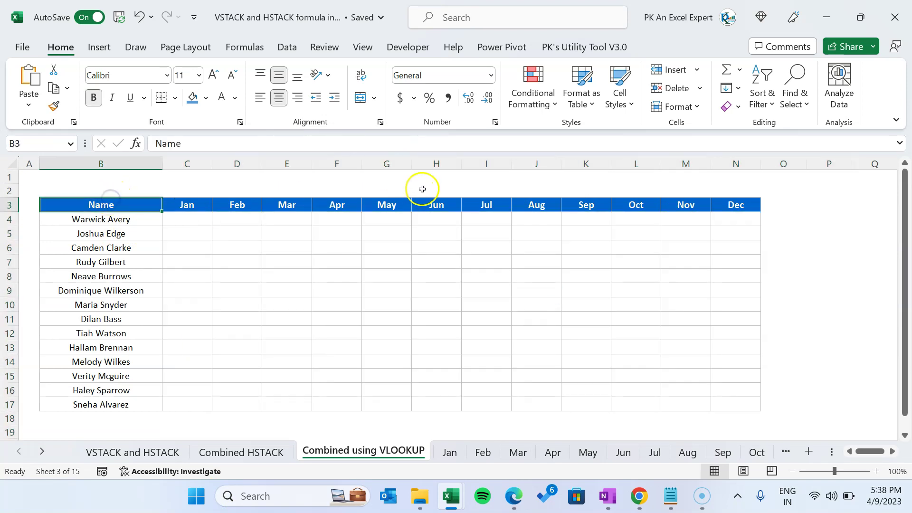
pyautogui.moveTo(187, 205); pyautogui.dragTo(739, 205)
pyautogui.click(118, 204)
pyautogui.click(116, 224)
pyautogui.moveTo(116, 223); pyautogui.dragTo(112, 403)
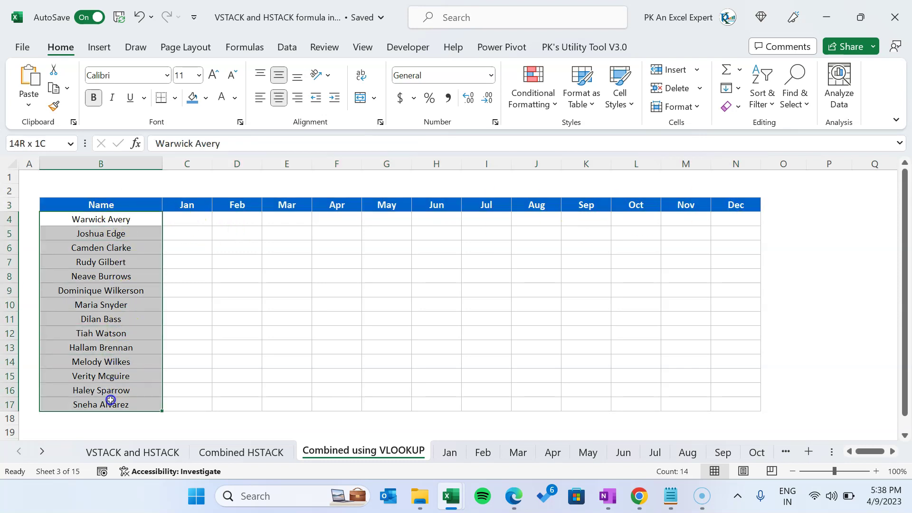
pyautogui.click(188, 221)
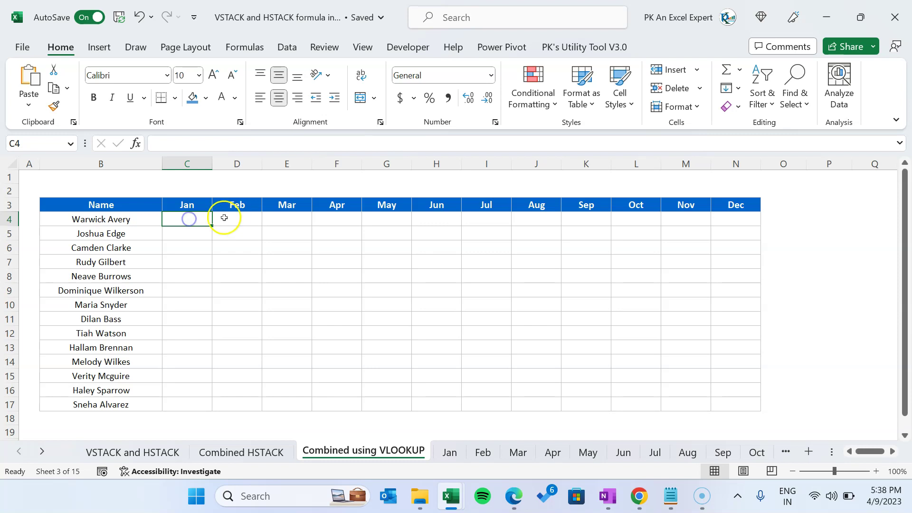
pyautogui.click(240, 450)
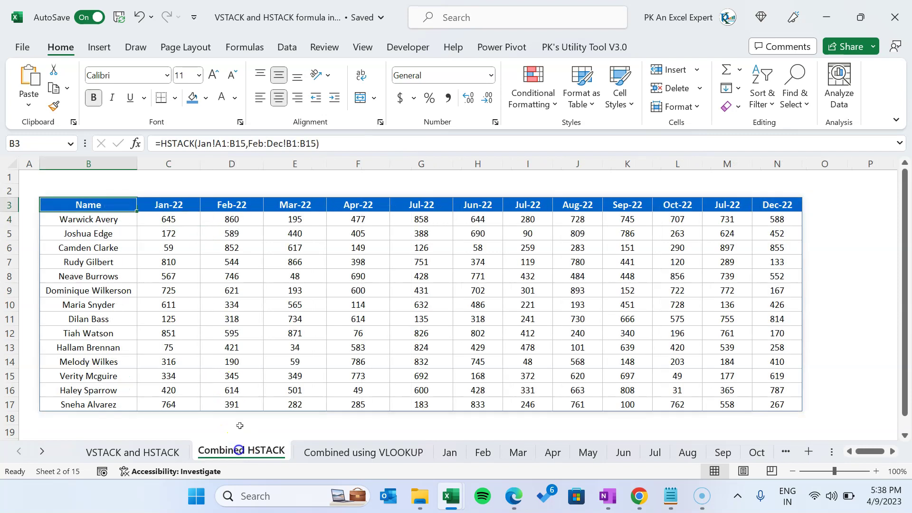
pyautogui.click(345, 454)
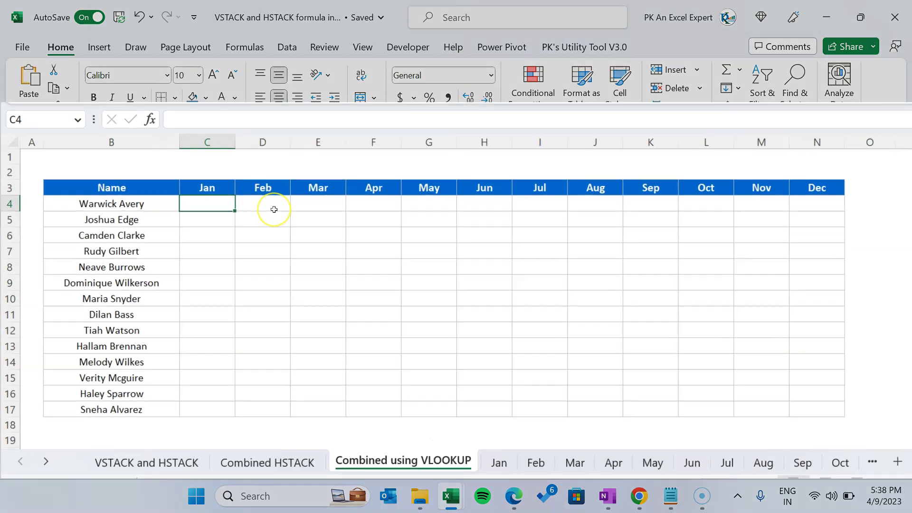
# Begin a VLOOKUP formula in C4 with $B4 as the lookup value.
pyautogui.write('=vl')
pyautogui.press('Tab')
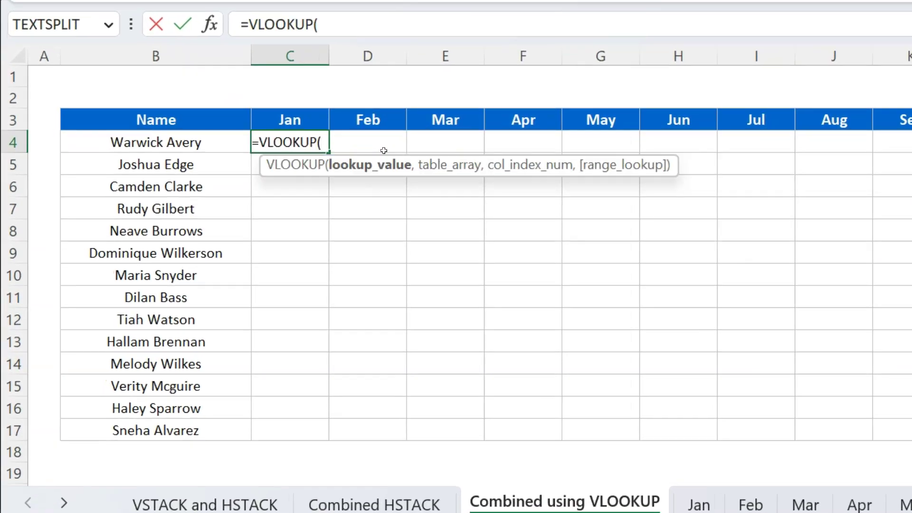
pyautogui.press('Left')
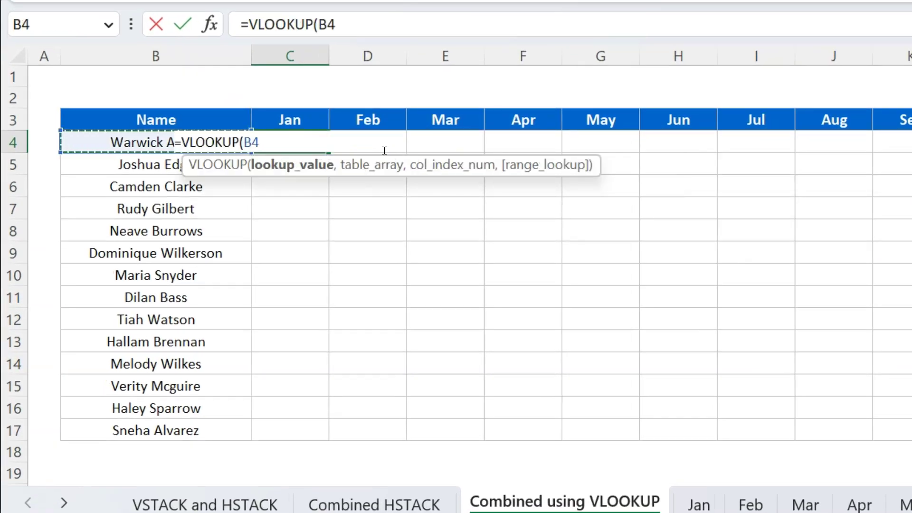
pyautogui.click(328, 23)
pyautogui.click(317, 25)
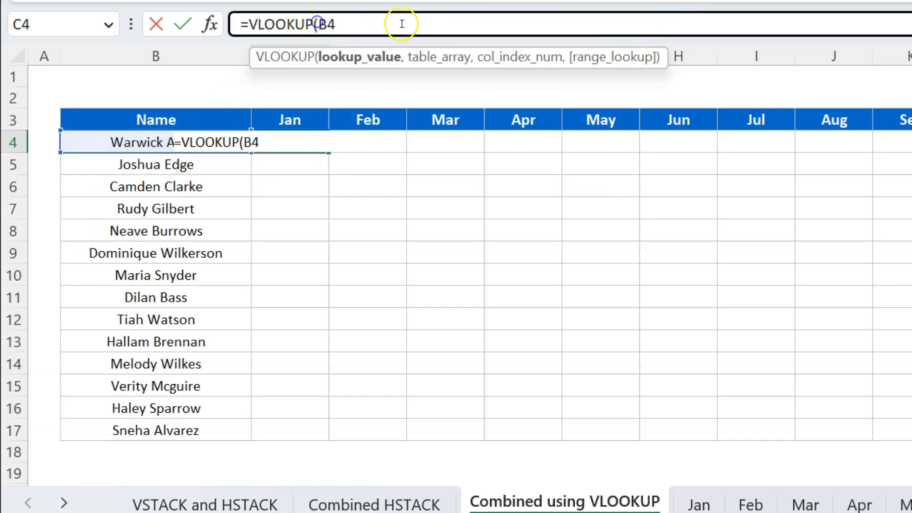
pyautogui.write('$B4')
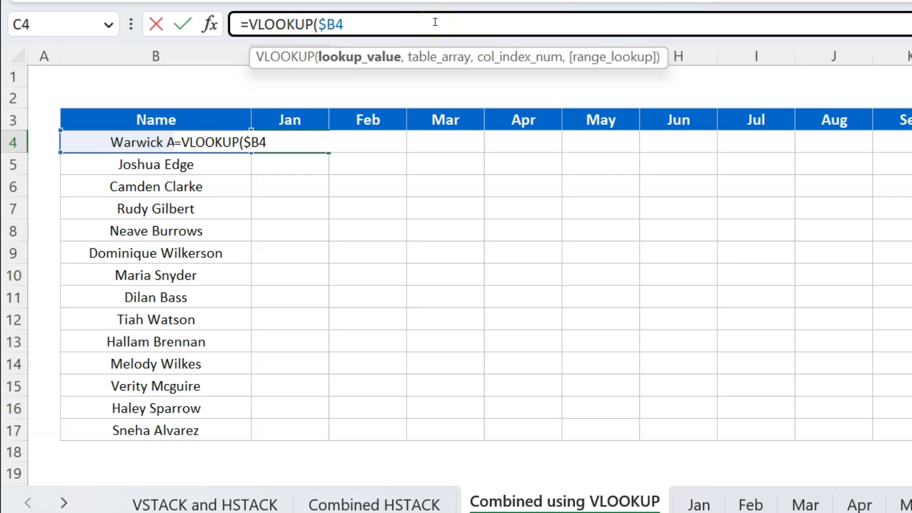
# Complete the C4 VLOOKUP with table array Jan!$A:$B, column index 2 and range lookup 0.
pyautogui.write(',')
pyautogui.hotkey('ctrl', 'pagedown')
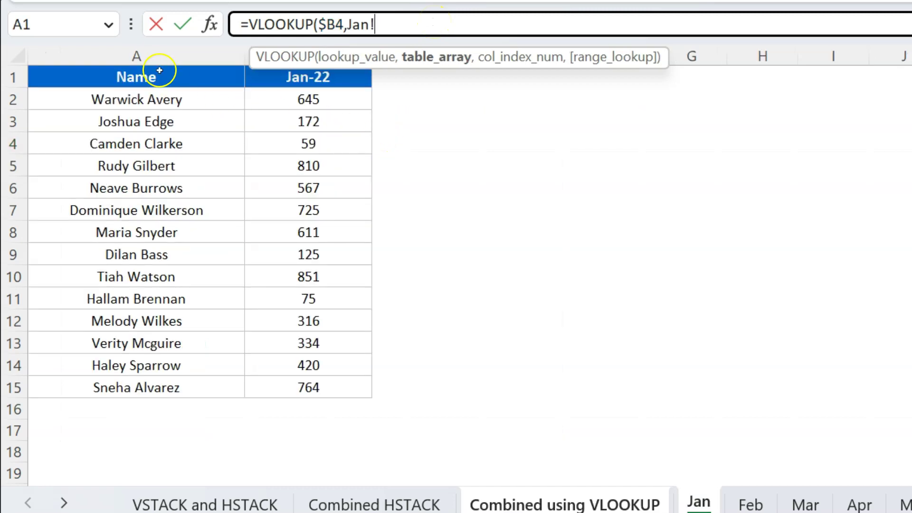
pyautogui.moveTo(124, 57); pyautogui.dragTo(305, 53)
pyautogui.click(398, 26)
pyautogui.click(418, 24)
pyautogui.press('F4')
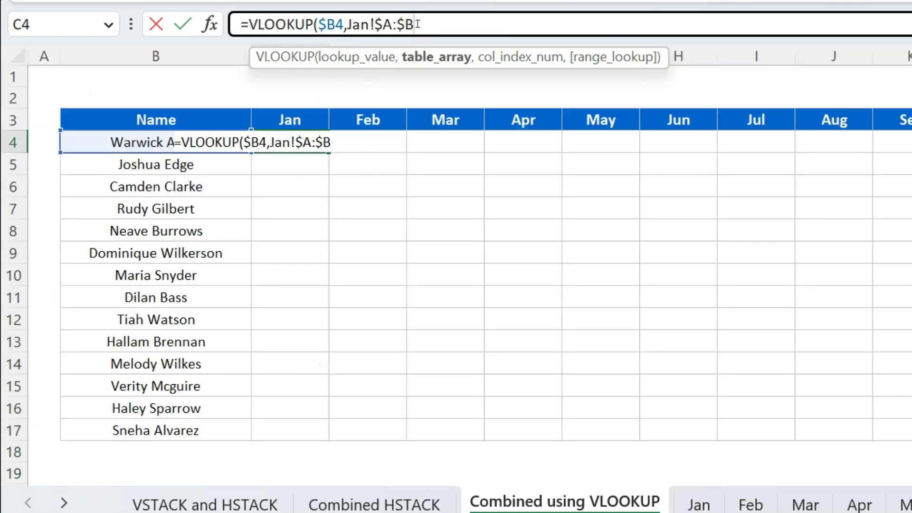
pyautogui.write(',2,0)')
pyautogui.press('Return')
pyautogui.press('Up')
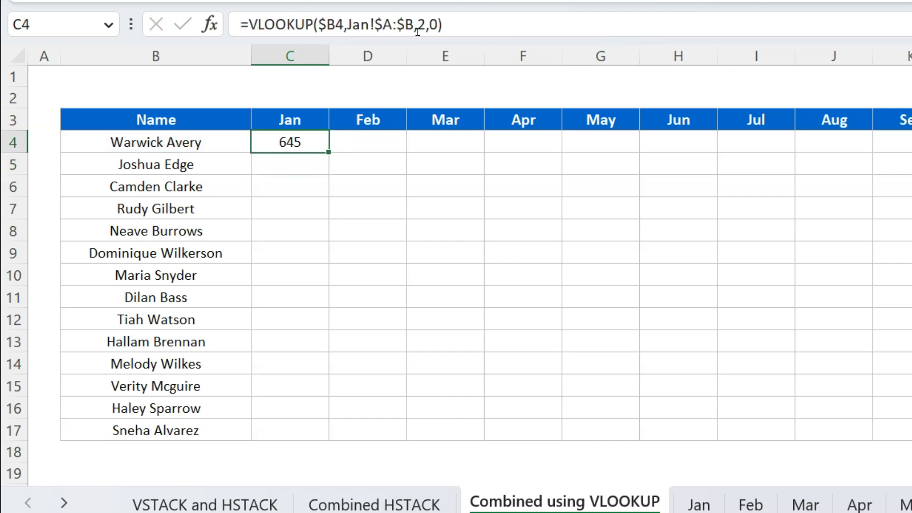
# Copy the VLOOKUP formula from C4 into D4 under Feb.
pyautogui.hotkey('ctrl', 'c')
pyautogui.press('Right')
pyautogui.hotkey('ctrl', 'v')
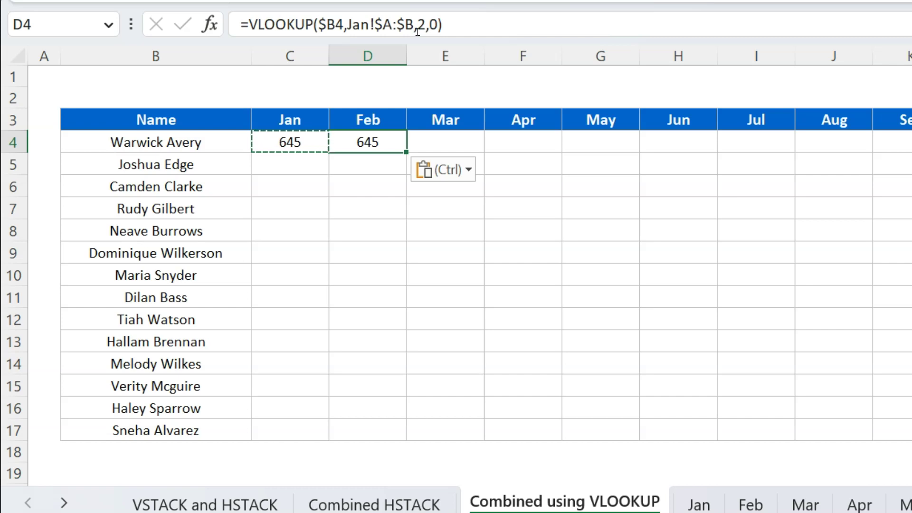
# Examine the table array reference in C4's formula and the month headings in row 3.
pyautogui.click(301, 145)
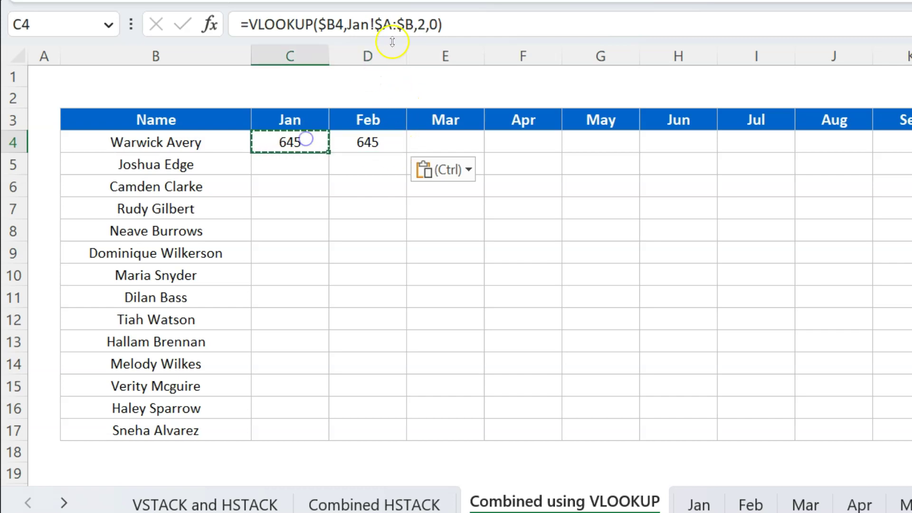
pyautogui.click(414, 24)
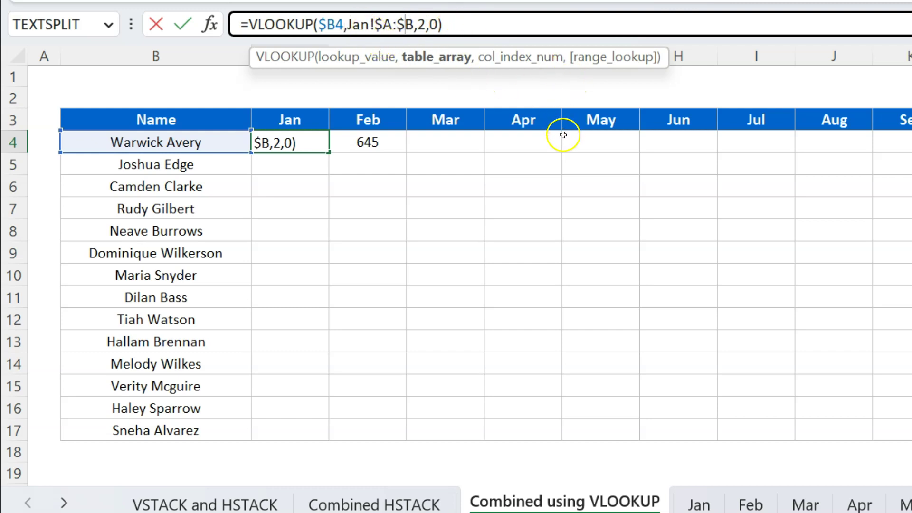
pyautogui.hotkey('ctrl', 'Return')
pyautogui.moveTo(254, 119); pyautogui.dragTo(909, 120)
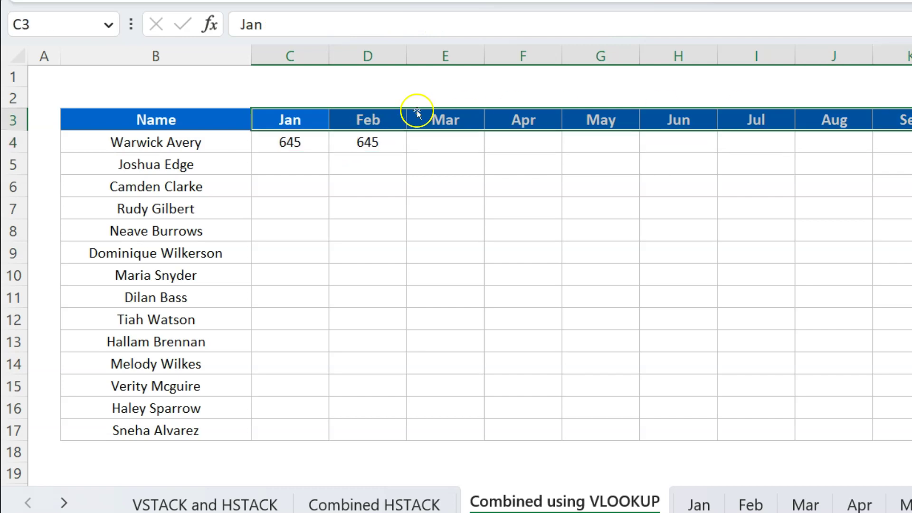
pyautogui.click(294, 119)
pyautogui.moveTo(303, 121); pyautogui.dragTo(910, 120)
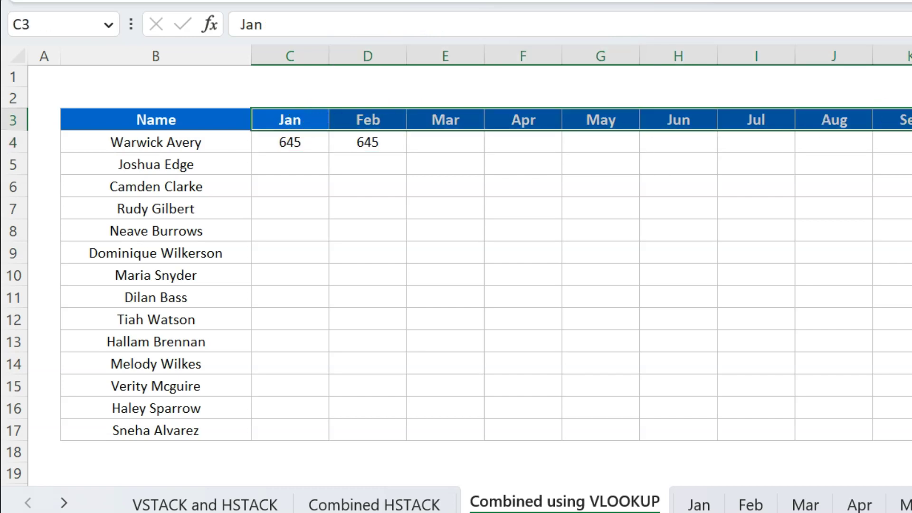
# Enclose the Jan!$A:$B table array in C4's VLOOKUP formula in double quotation marks.
pyautogui.click(291, 144)
pyautogui.click(349, 24)
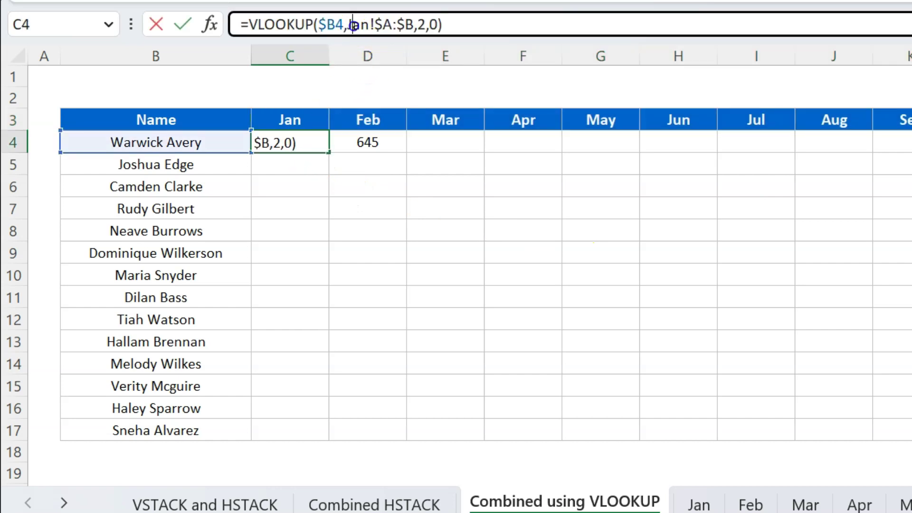
pyautogui.write(':')
pyautogui.press('BackSpace')
pyautogui.write('"')
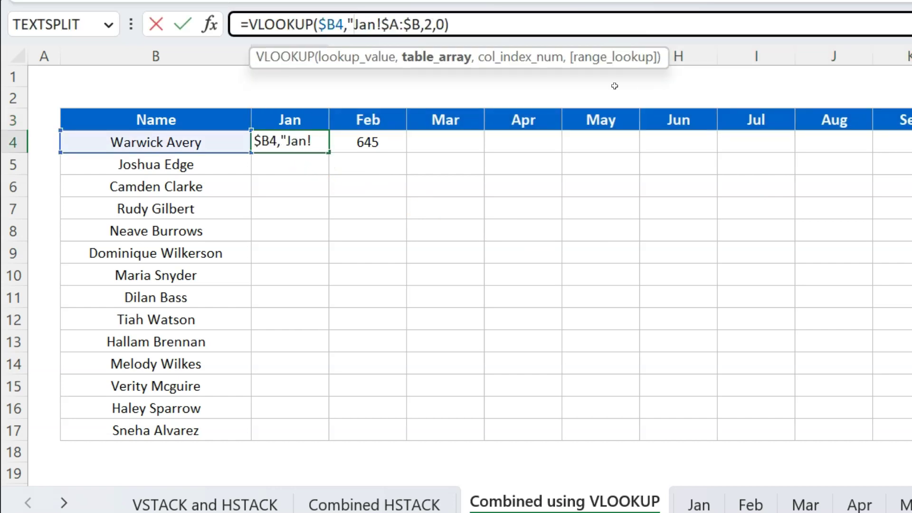
pyautogui.press('Right')
pyautogui.press('Right')
pyautogui.press('Right')
pyautogui.press('Right')
pyautogui.press('Right')
pyautogui.press('Right')
pyautogui.press('Right')
pyautogui.press('Right')
pyautogui.press('Right')
pyautogui.write('"')
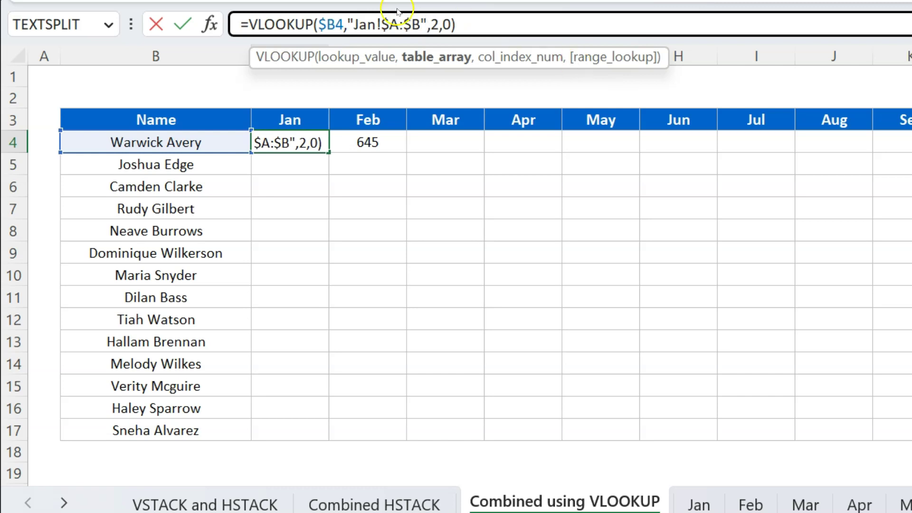
# Wrap the quoted table array in INDIRECT so C4 holds =VLOOKUP($B4,INDIRECT("Jan!$A:$B"),2,0).
pyautogui.click(350, 22)
pyautogui.write('in')
pyautogui.press('Down')
pyautogui.press('Tab')
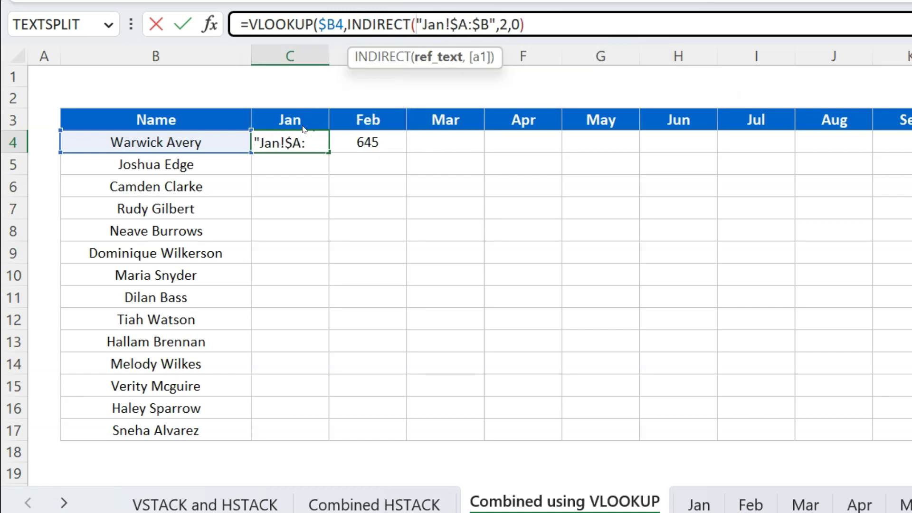
pyautogui.click(495, 24)
pyautogui.write(')')
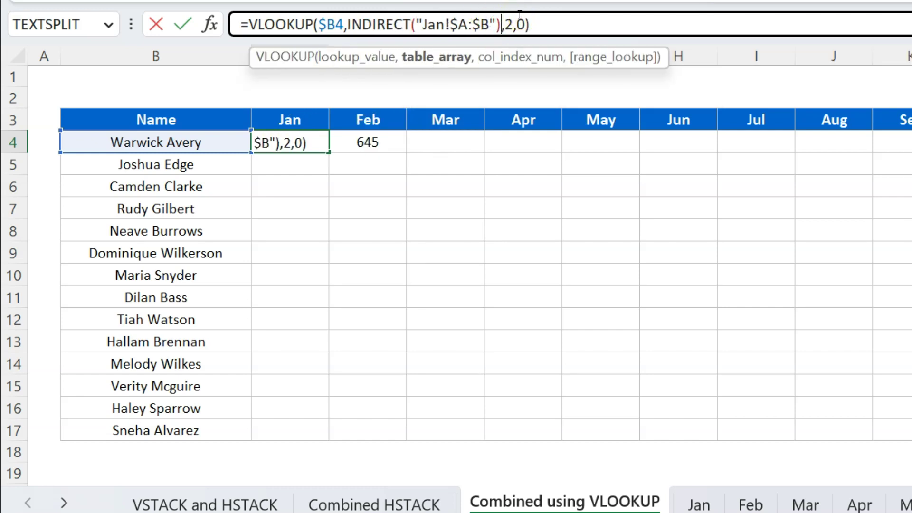
pyautogui.press('Return')
pyautogui.press('Up')
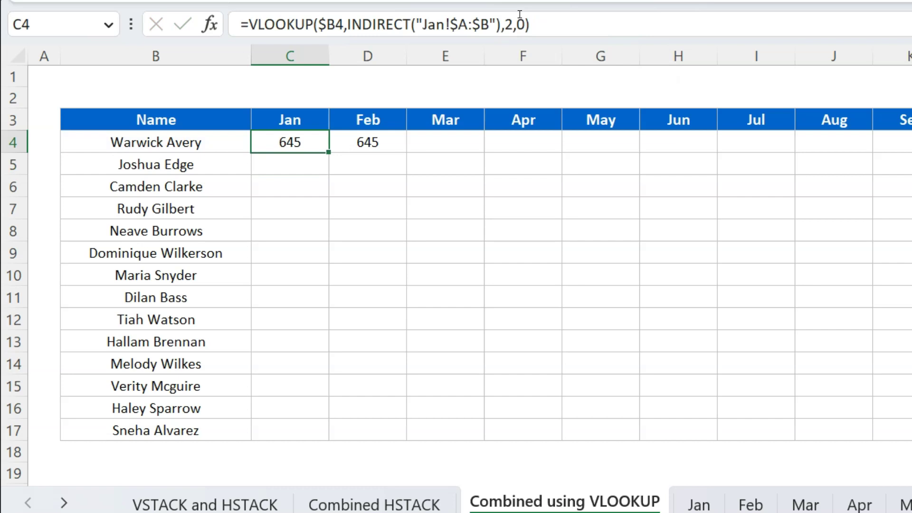
# Replace the hard-coded Jan in C4's INDIRECT text with the month heading reference, making it =VLOOKUP($B4,INDIRECT(C$3&"!$A:$B"),2,0).
pyautogui.moveTo(416, 24); pyautogui.dragTo(495, 23)
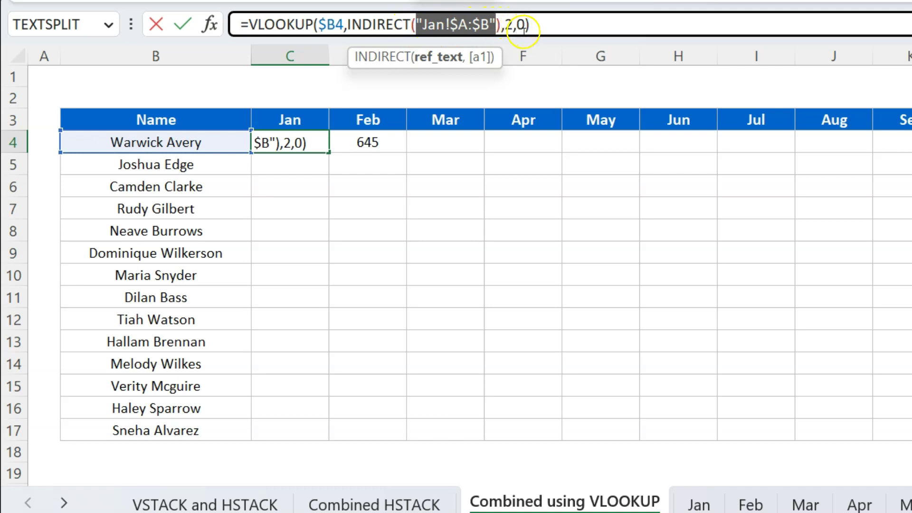
pyautogui.click(446, 25)
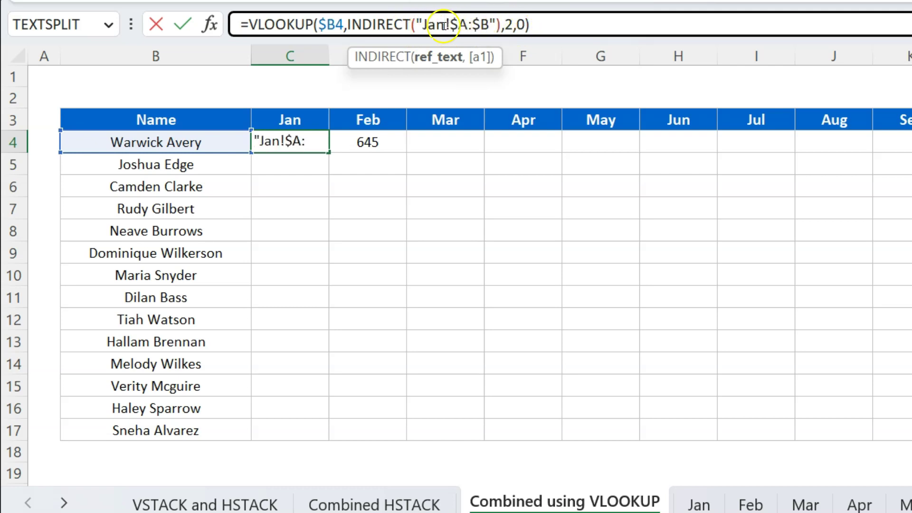
pyautogui.press('BackSpace')
pyautogui.press('BackSpace')
pyautogui.press('BackSpace')
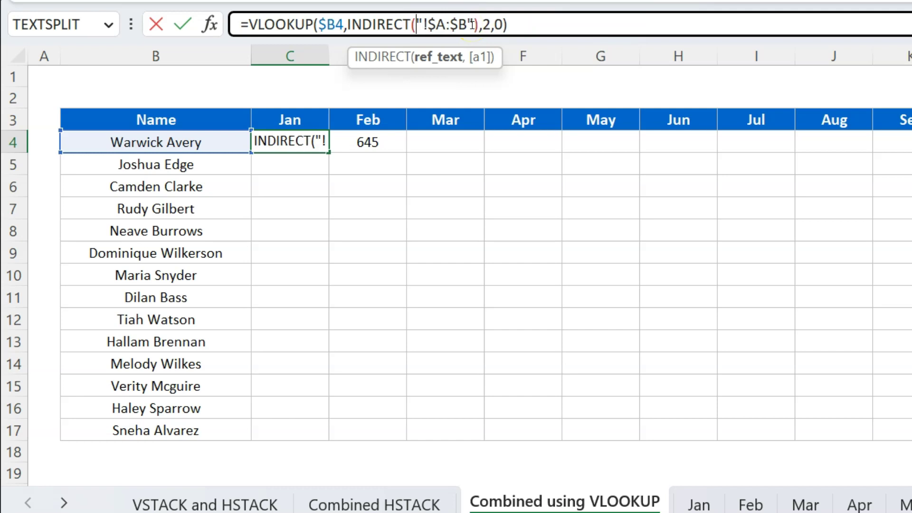
pyautogui.click(276, 121)
pyautogui.click(431, 26)
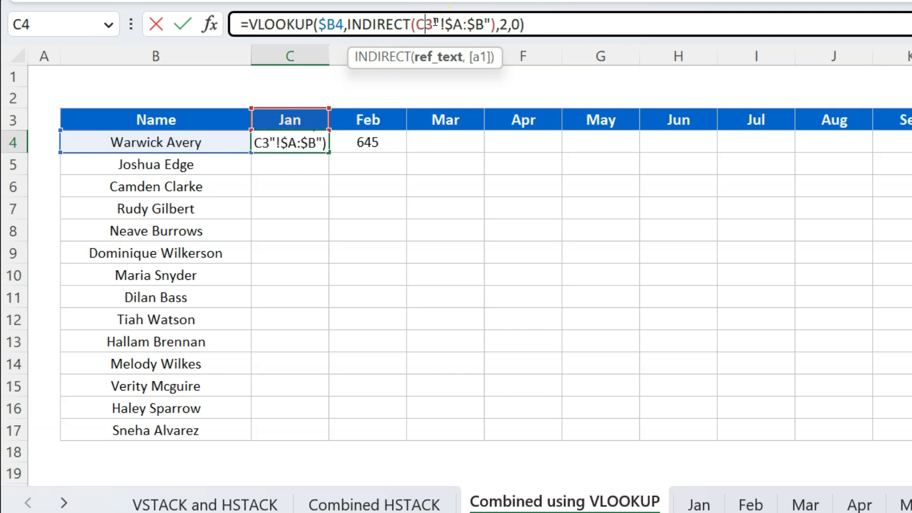
pyautogui.write('$3')
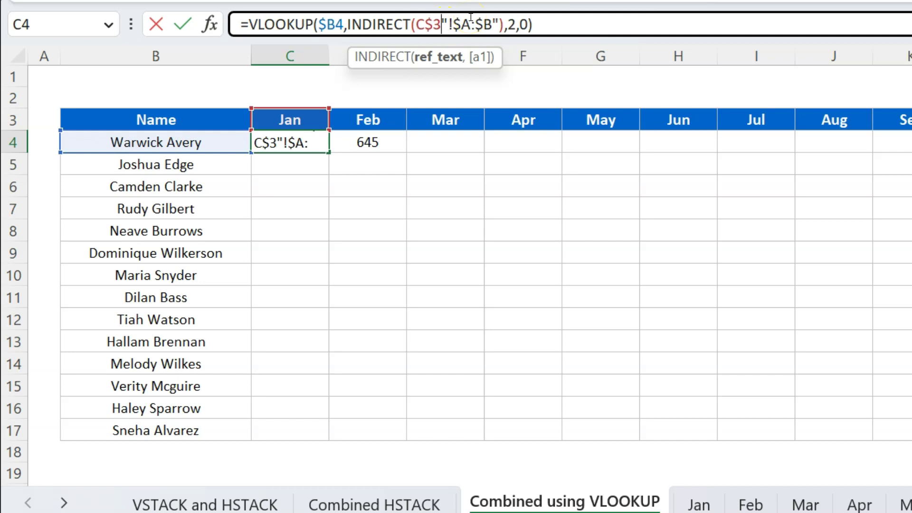
pyautogui.write('&')
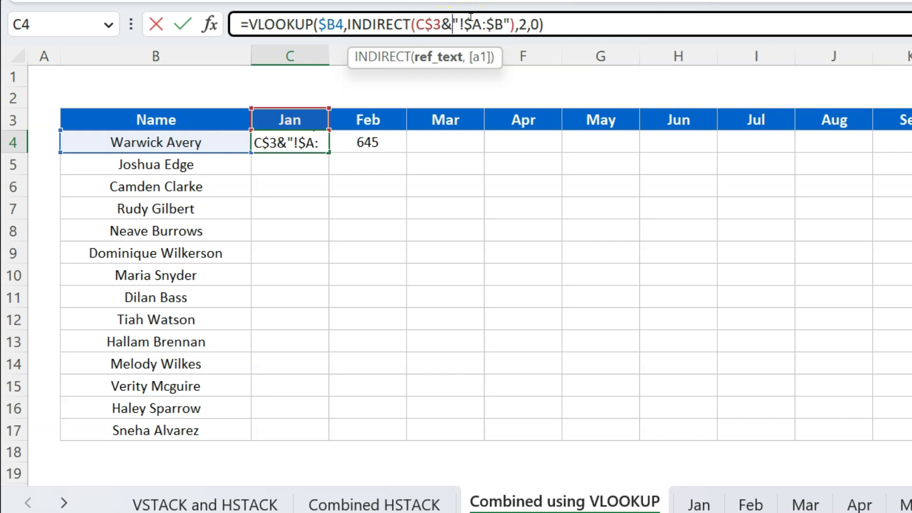
pyautogui.press('Return')
pyautogui.press('Up')
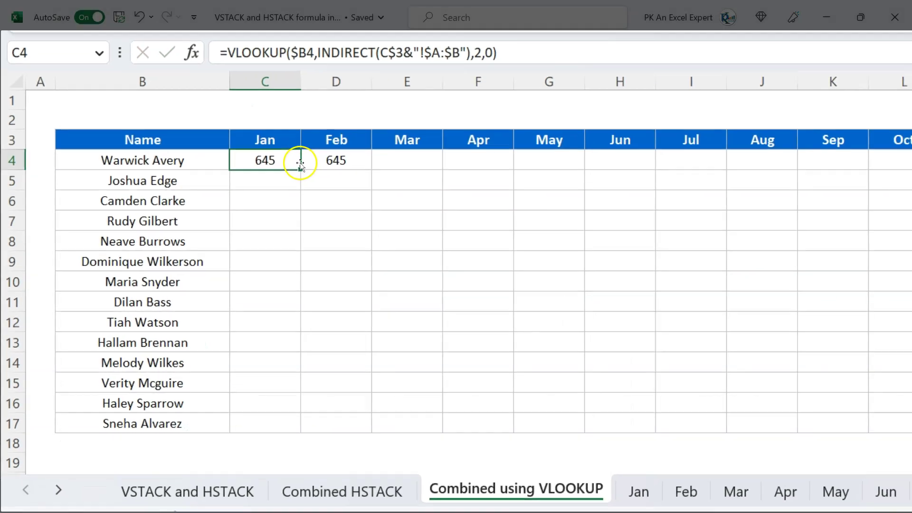
# Copy the VLOOKUP and INDIRECT formula from C4 to the whole table, C4:N17, for every name and month.
pyautogui.hotkey('ctrl', 'c')
pyautogui.moveTo(287, 143); pyautogui.dragTo(746, 400)
pyautogui.hotkey('ctrl', 'v')
pyautogui.click(428, 250)
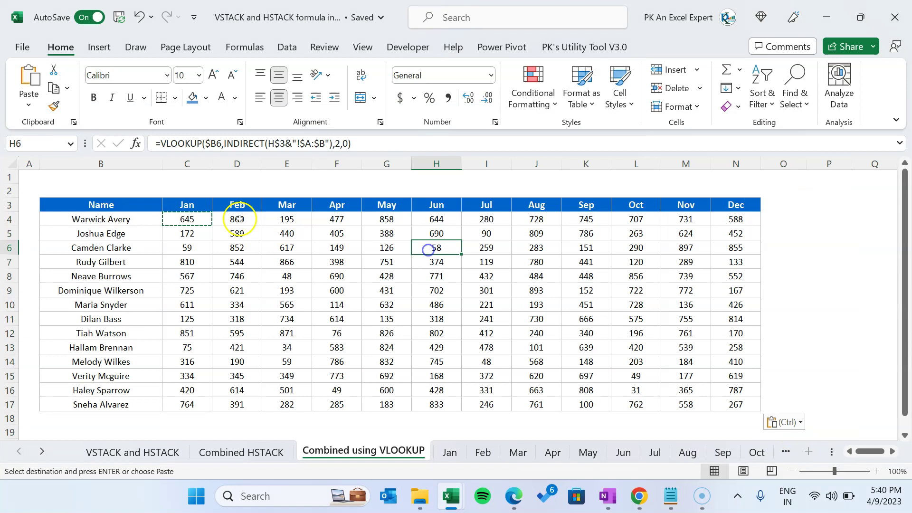
pyautogui.click(185, 219)
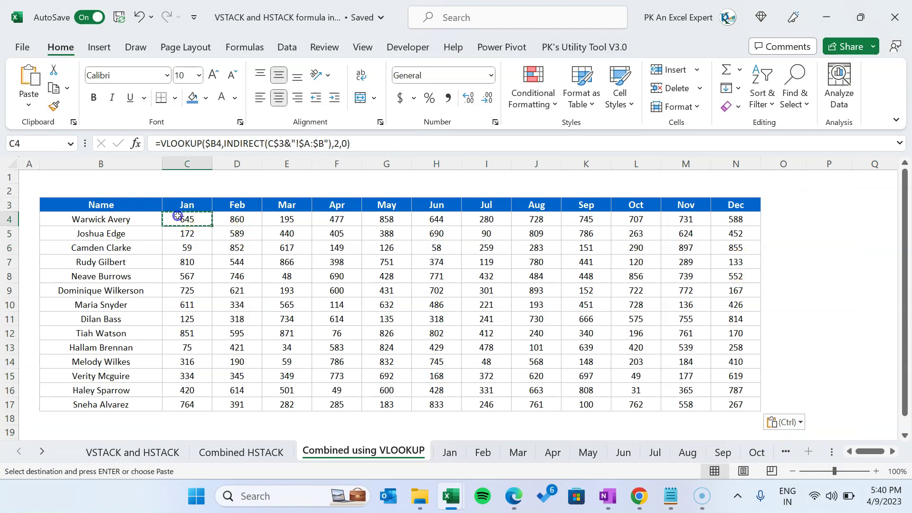
pyautogui.click(239, 219)
pyautogui.press('Escape')
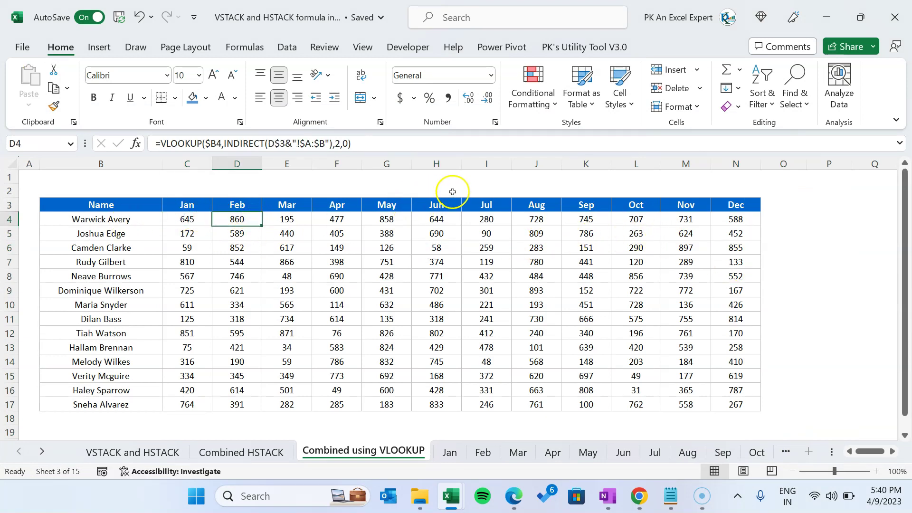
pyautogui.click(275, 232)
pyautogui.click(218, 222)
pyautogui.click(268, 250)
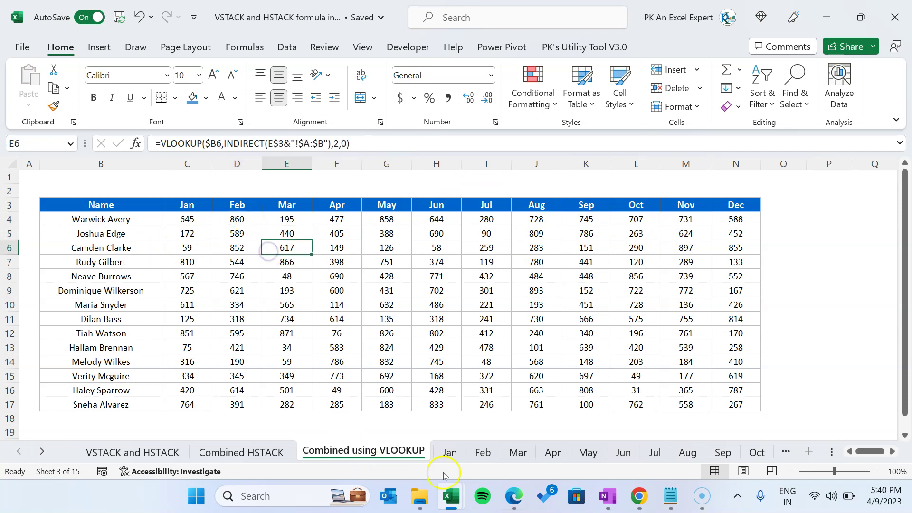
# Add filters to the table on the Feb sheet and sort it by the Feb-22 column from smallest to largest.
pyautogui.click(491, 456)
pyautogui.click(81, 180)
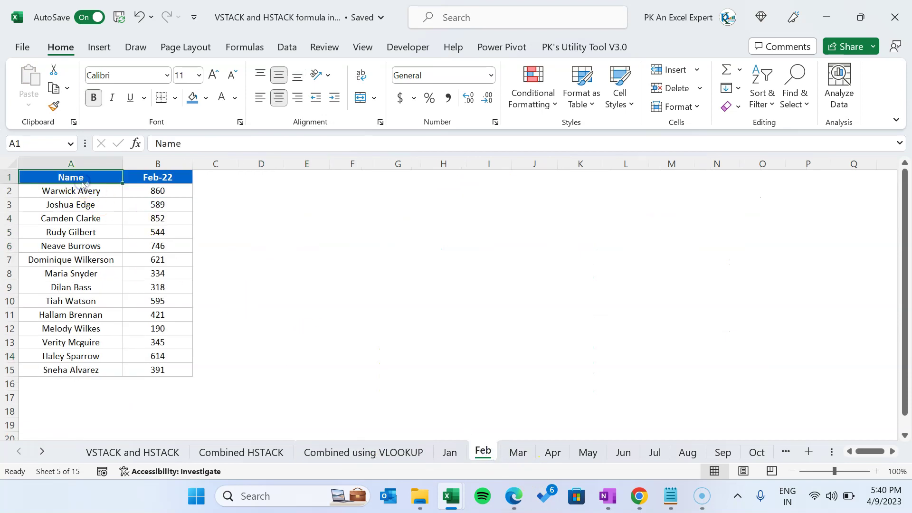
pyautogui.hotkey('ctrl', 'shift', 'l')
pyautogui.press('Right')
pyautogui.hotkey('alt', 'Down')
pyautogui.press('Return')
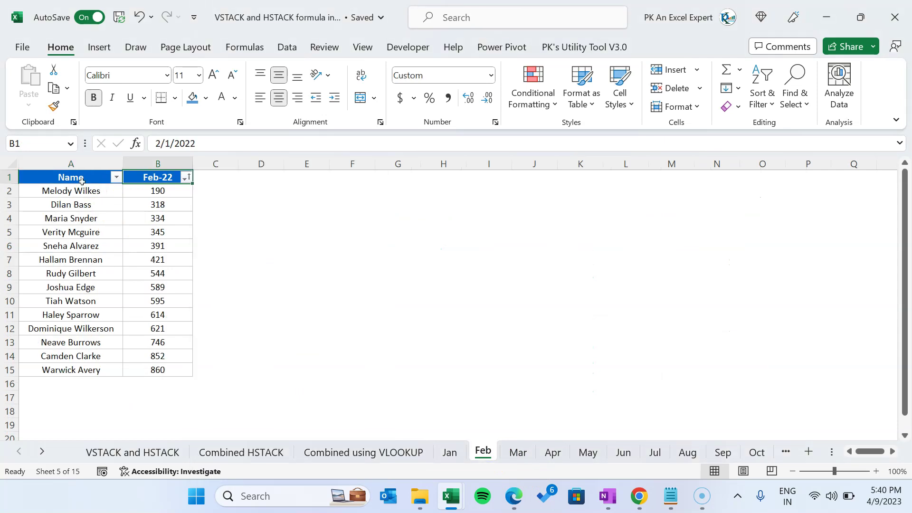
# Compare the Feb values in the Combined using VLOOKUP table with those on the Combined HSTACK sheet, especially row 4.
pyautogui.click(380, 451)
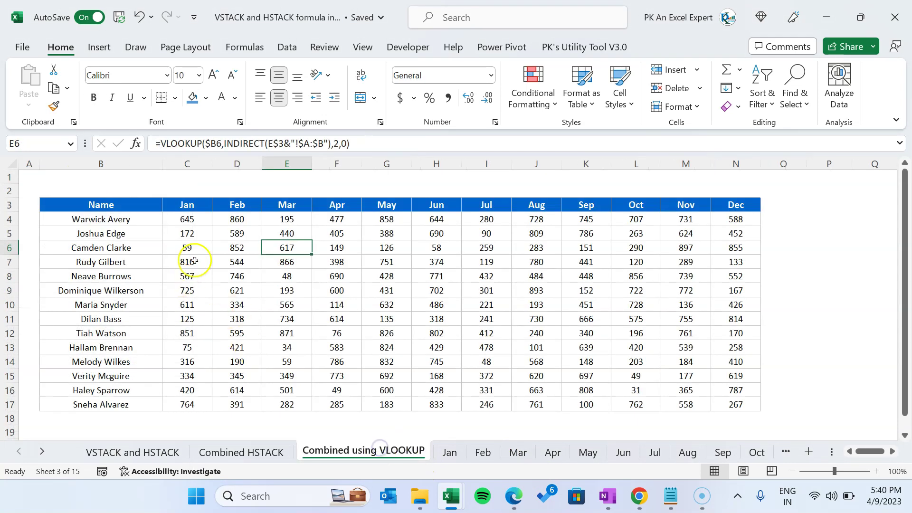
pyautogui.moveTo(243, 218); pyautogui.dragTo(246, 390)
pyautogui.hotkey('shift', 'BackSpace')
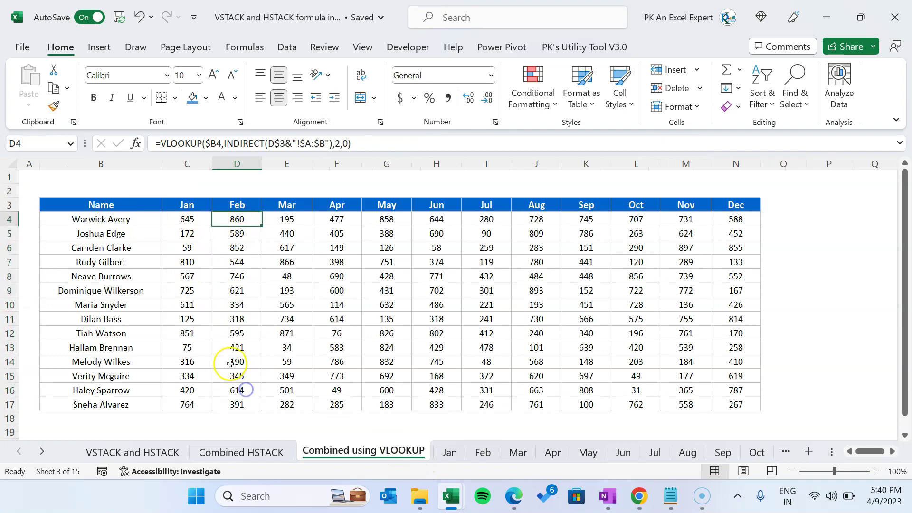
pyautogui.click(246, 455)
pyautogui.click(115, 222)
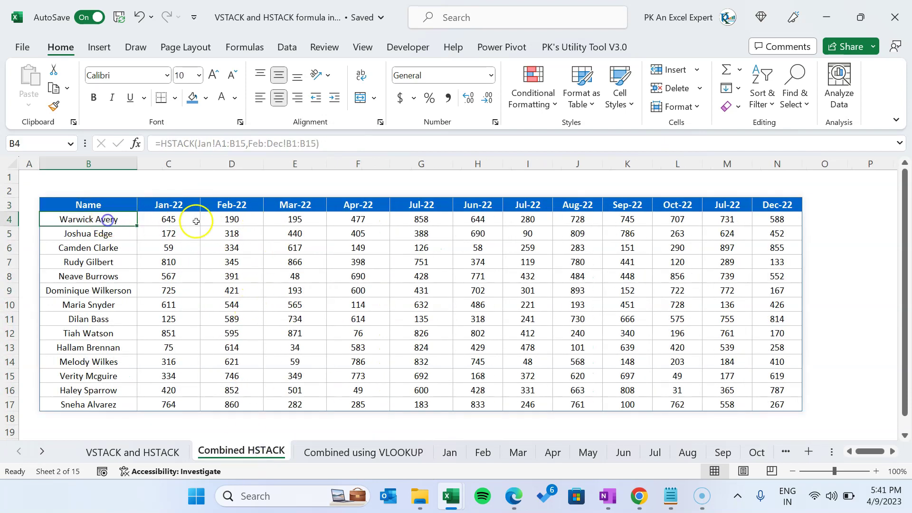
pyautogui.click(240, 220)
pyautogui.click(124, 223)
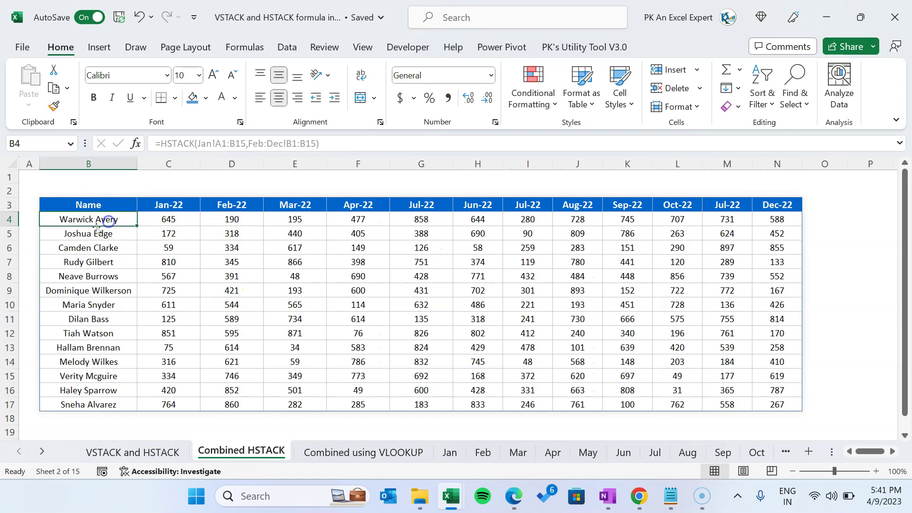
pyautogui.click(221, 225)
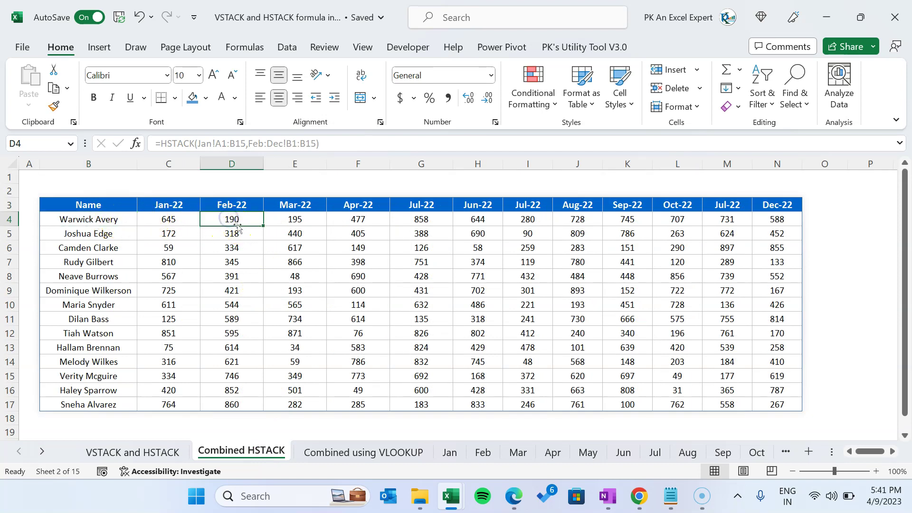
# Check row 4's Feb value in the Combined using VLOOKUP table against the same person's record on the Feb sheet.
pyautogui.click(363, 451)
pyautogui.click(118, 218)
pyautogui.click(228, 219)
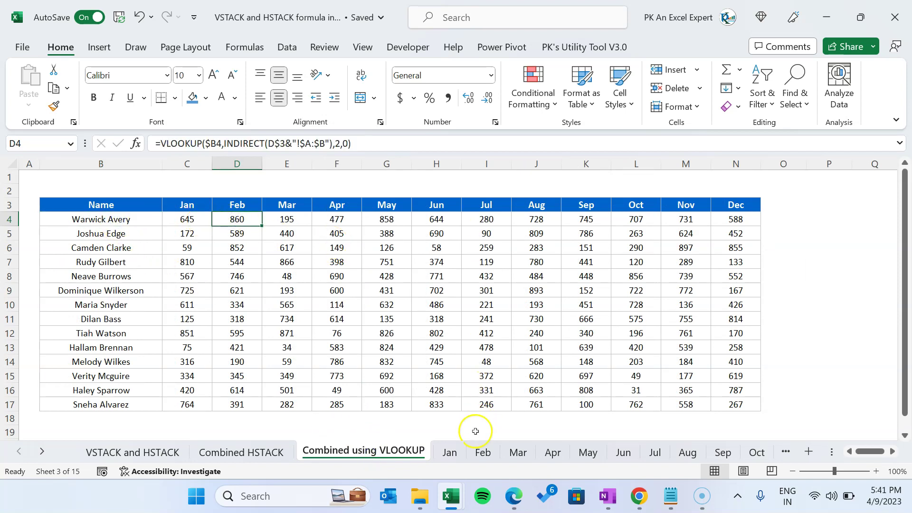
pyautogui.click(483, 451)
pyautogui.click(74, 191)
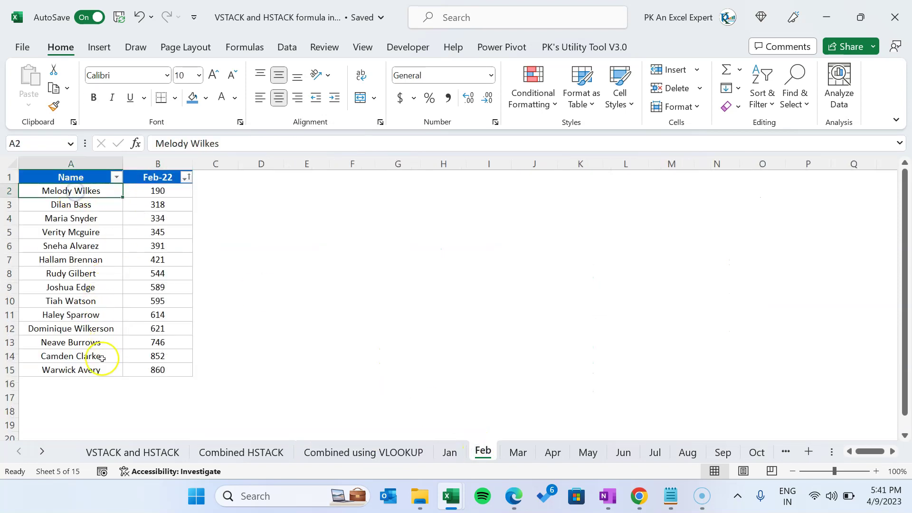
pyautogui.moveTo(119, 370); pyautogui.dragTo(161, 374)
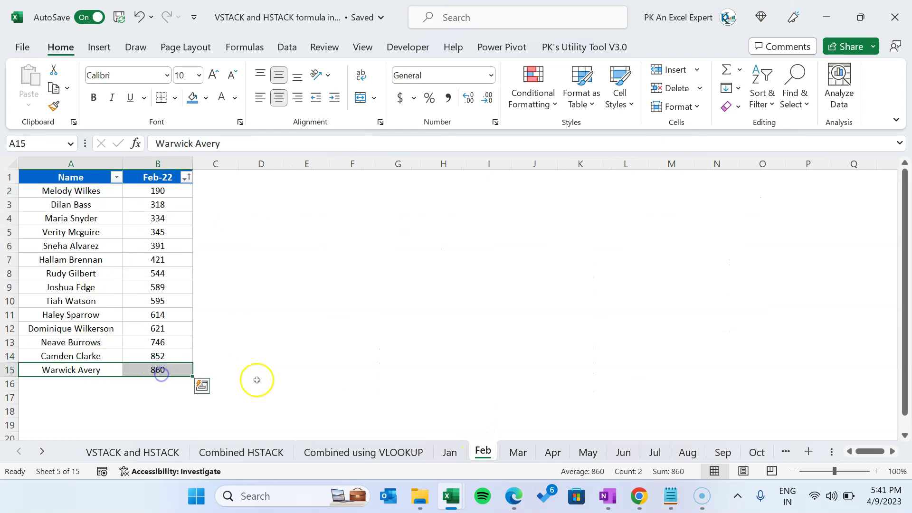
pyautogui.click(374, 451)
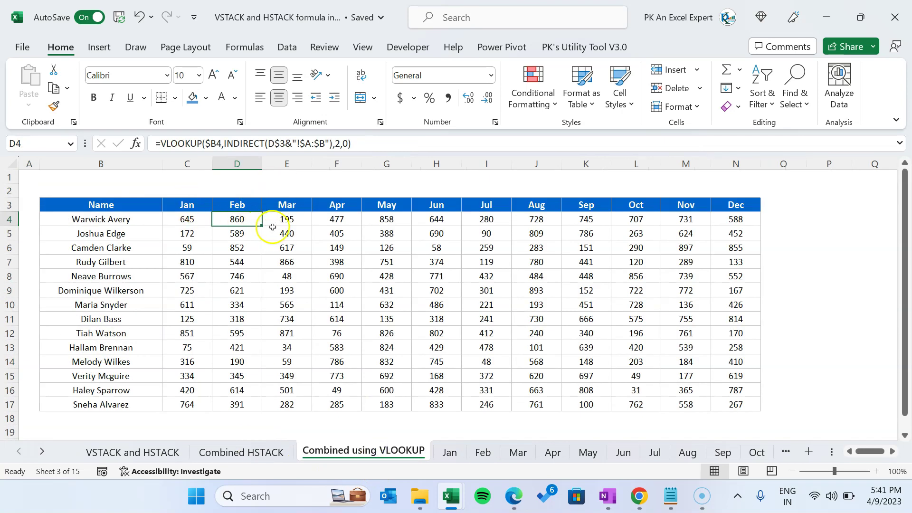